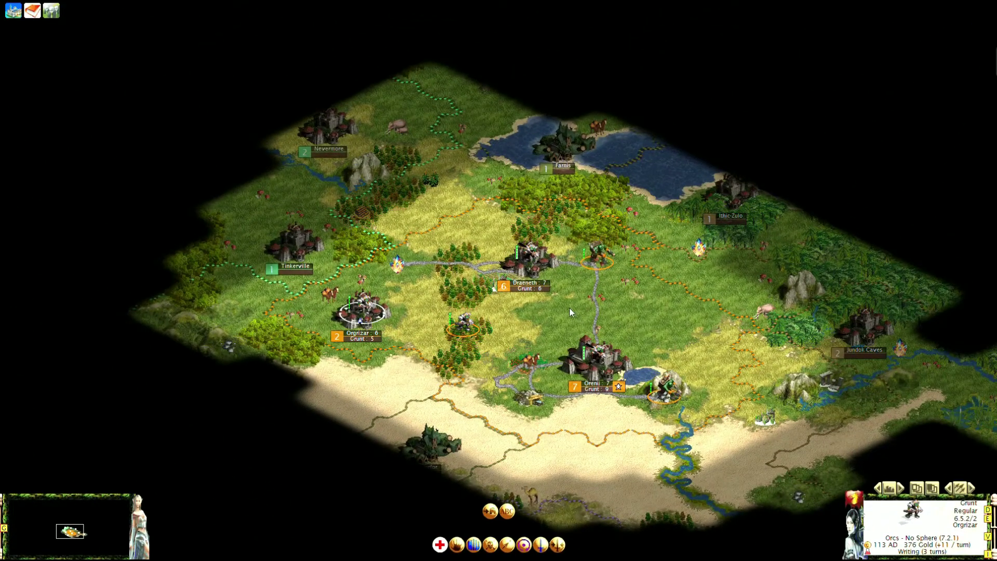
Step: Inspect the city of Draeneth's production and resources, and return to the world map
left_click(556, 308)
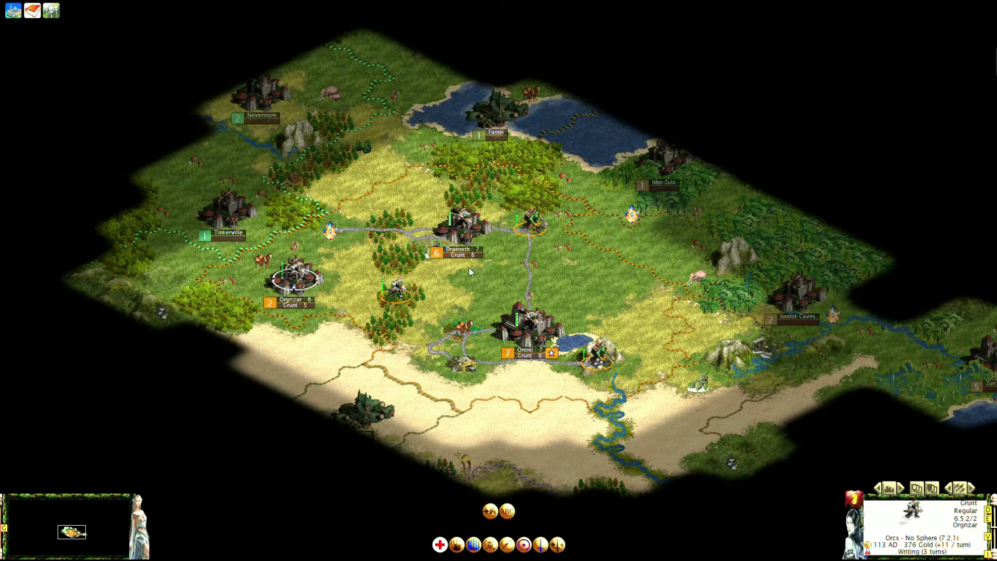
double_click(462, 233)
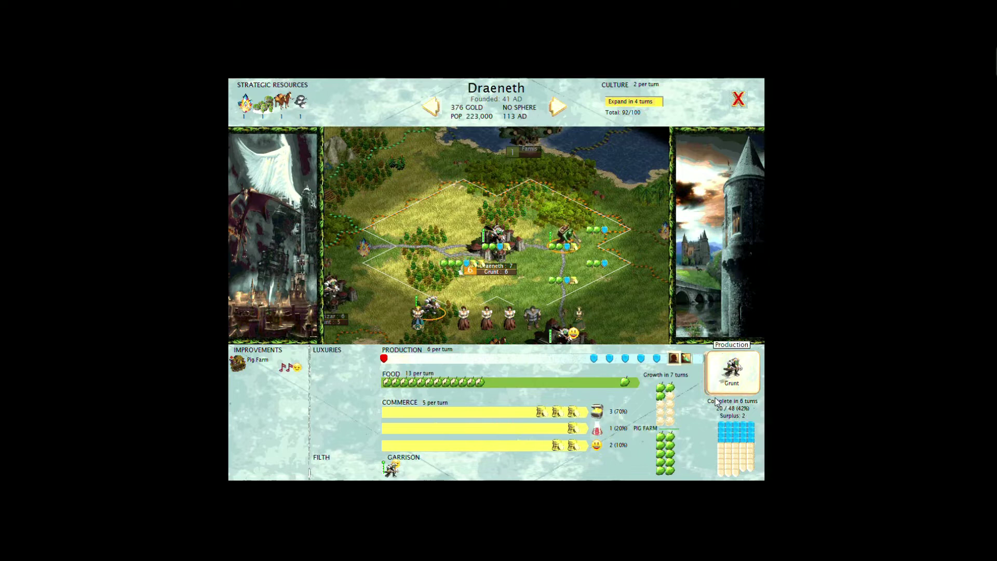
left_click(738, 99)
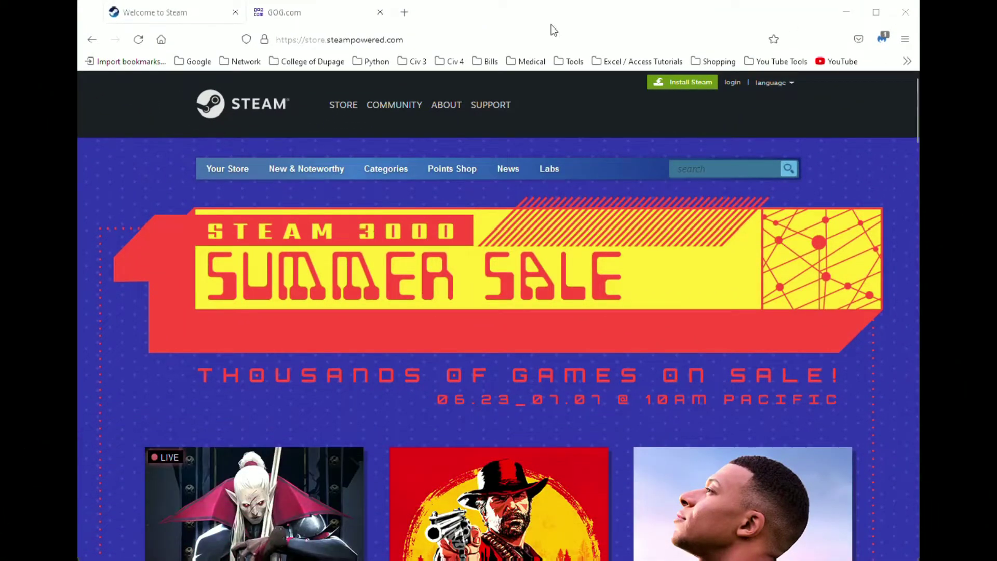
Step: View the GOG.com store page and return to the Steam store page as sources for buying the game
left_click(283, 13)
mouse_move(383, 89)
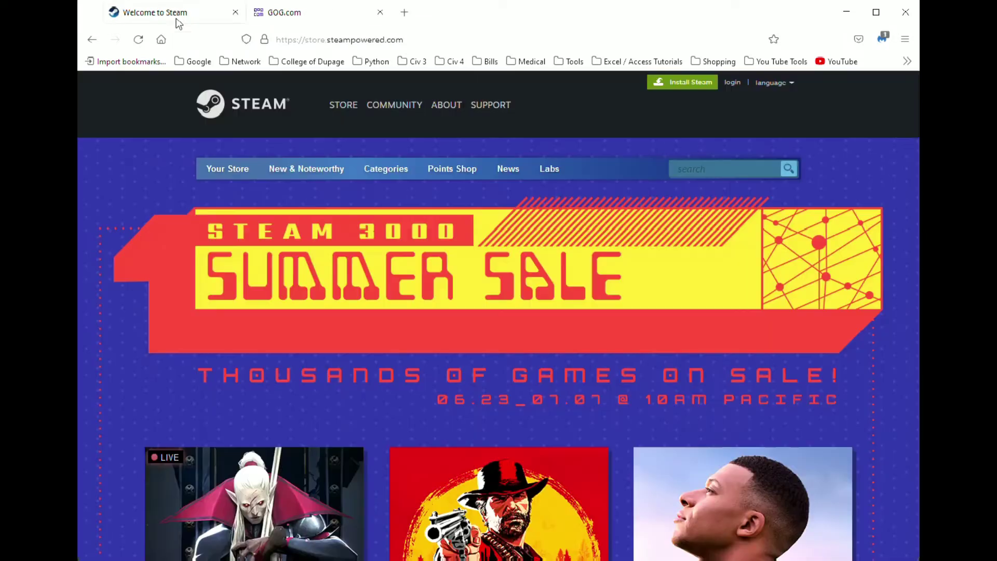
left_click(179, 15)
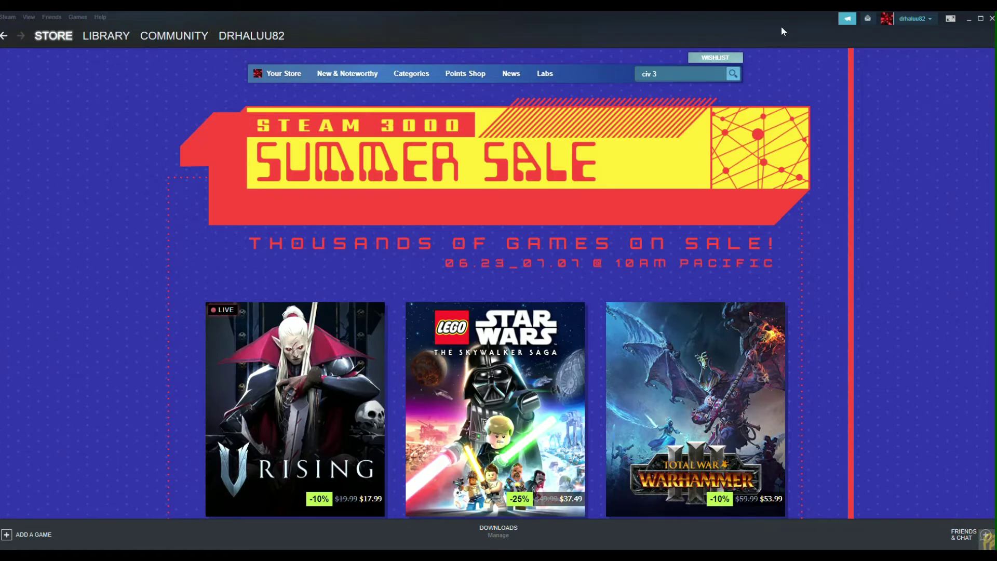
Step: In the Steam client, search the store for "civ 3" and open Sid Meier's Civilization III Complete
left_click(678, 75)
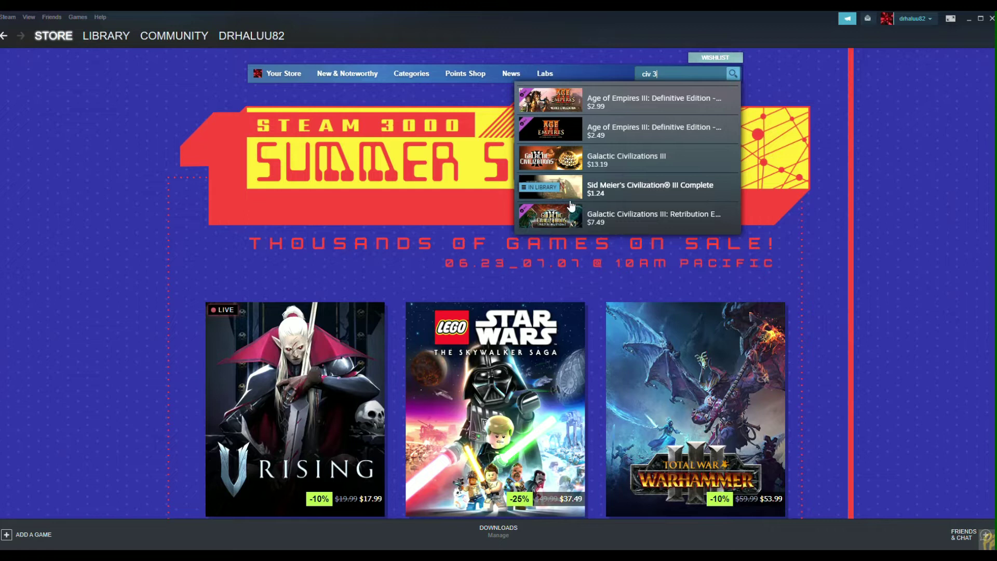
left_click(611, 198)
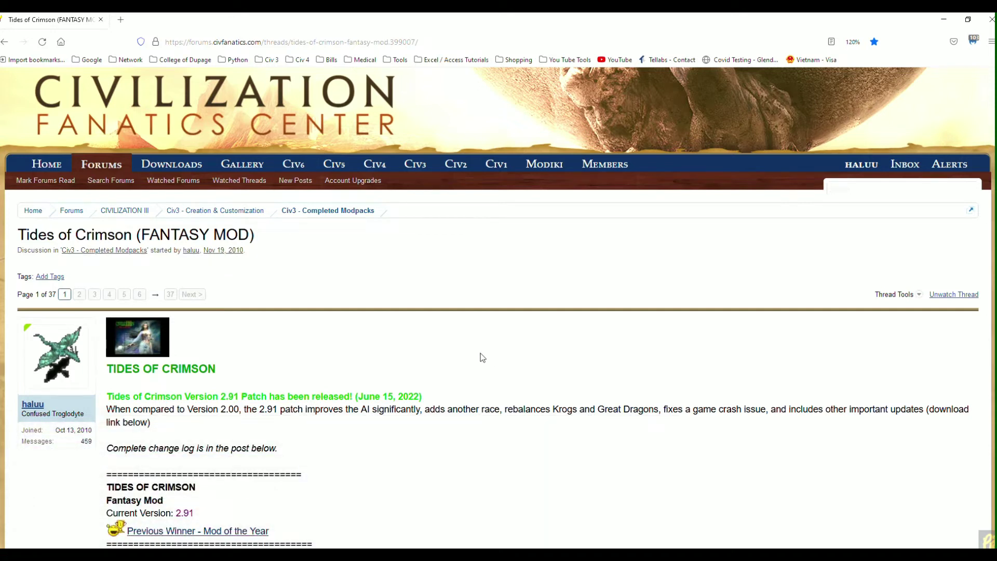
Step: Open the ToC Version 2.0 Full download page from the download links in the Tides of Crimson forum thread
left_click(319, 41)
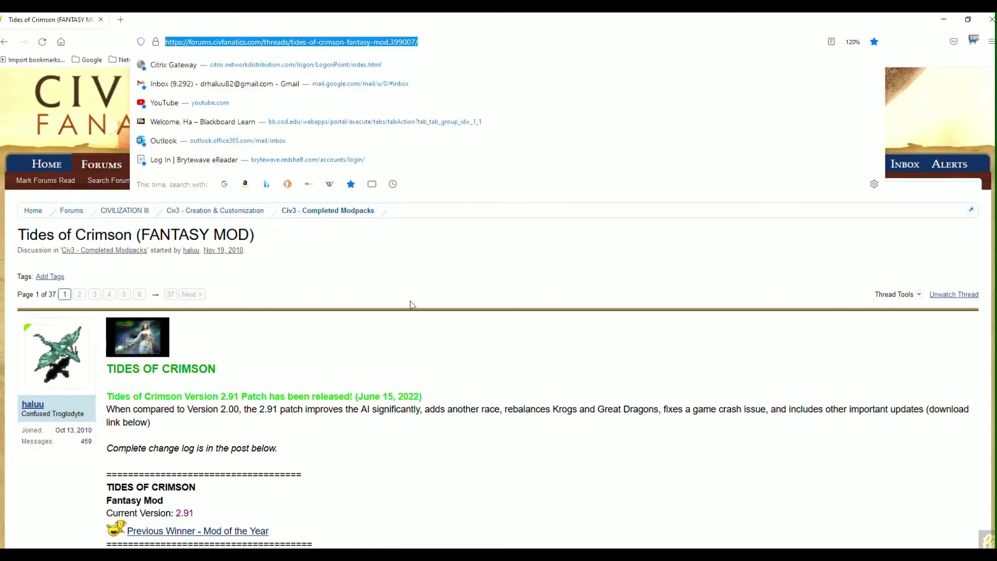
left_click(379, 357)
scroll(364, 351, "down", 20)
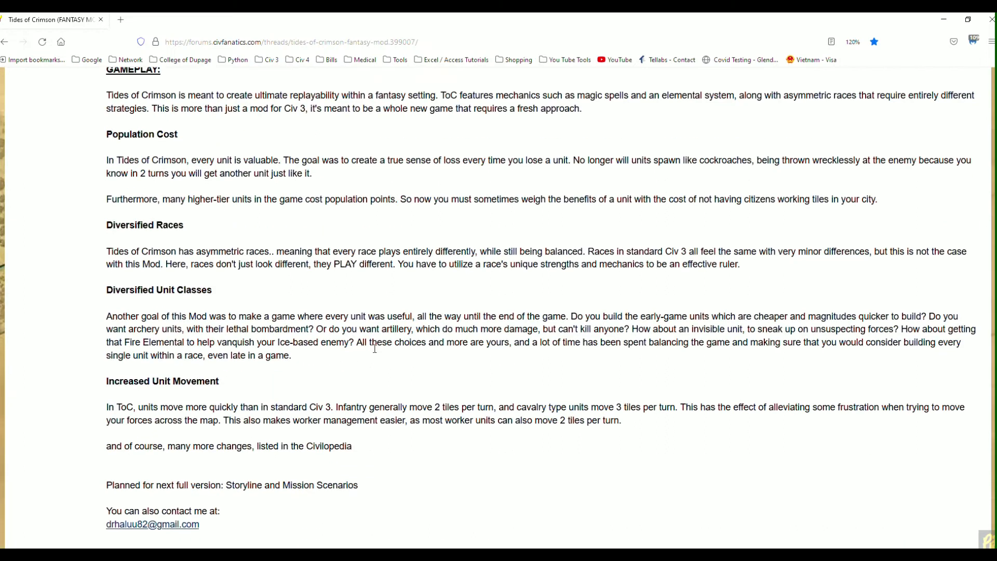
scroll(344, 341, "up", 4)
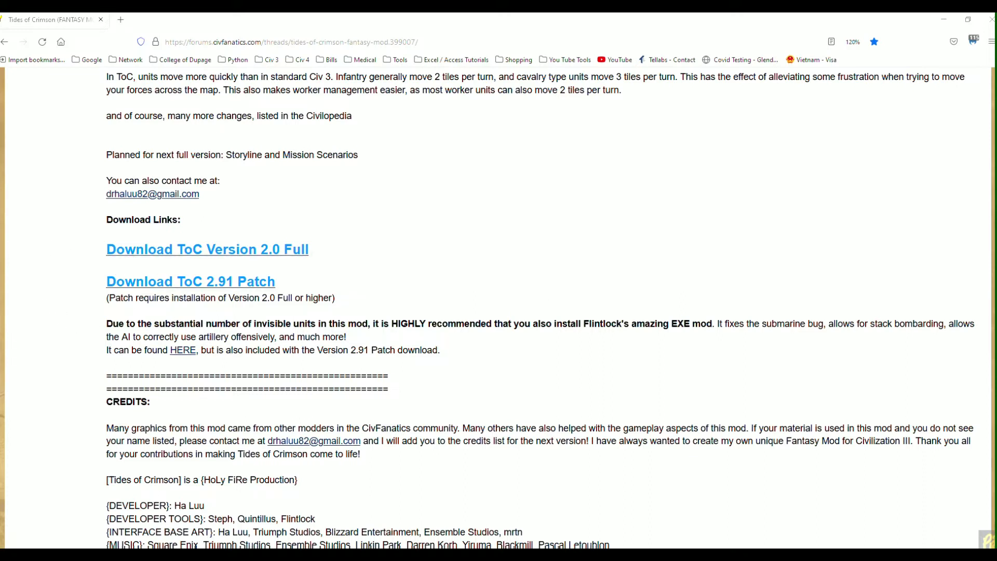
left_click(256, 252)
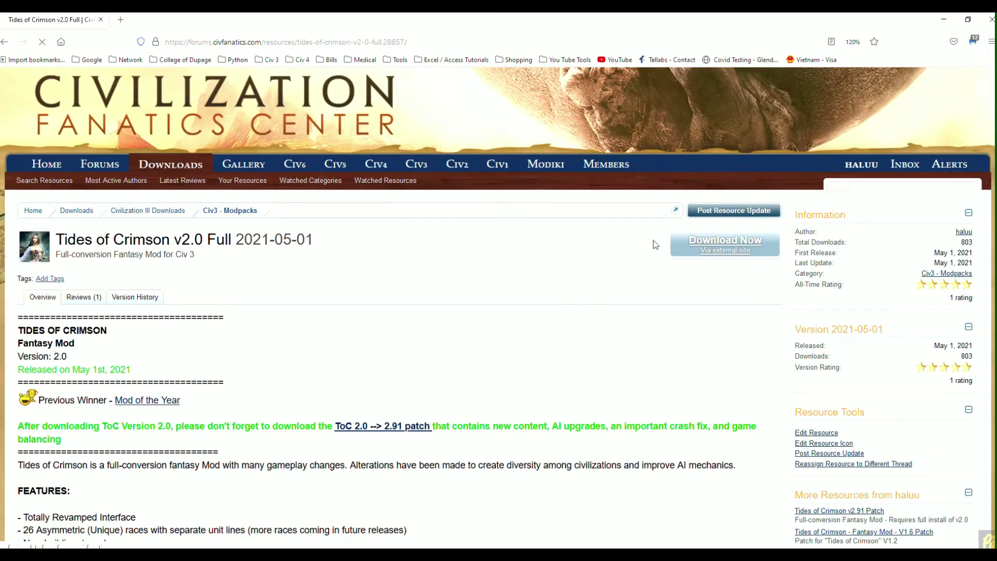
Step: Download Tides_of_Crimson_2_0.rar from its external MEGA page and return to the previous page
left_click(691, 259)
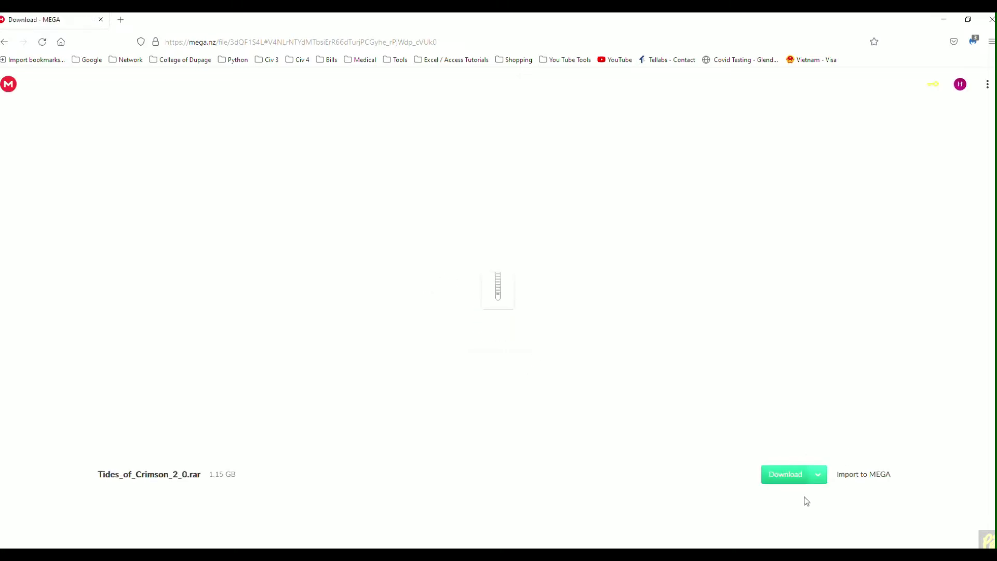
left_click(785, 475)
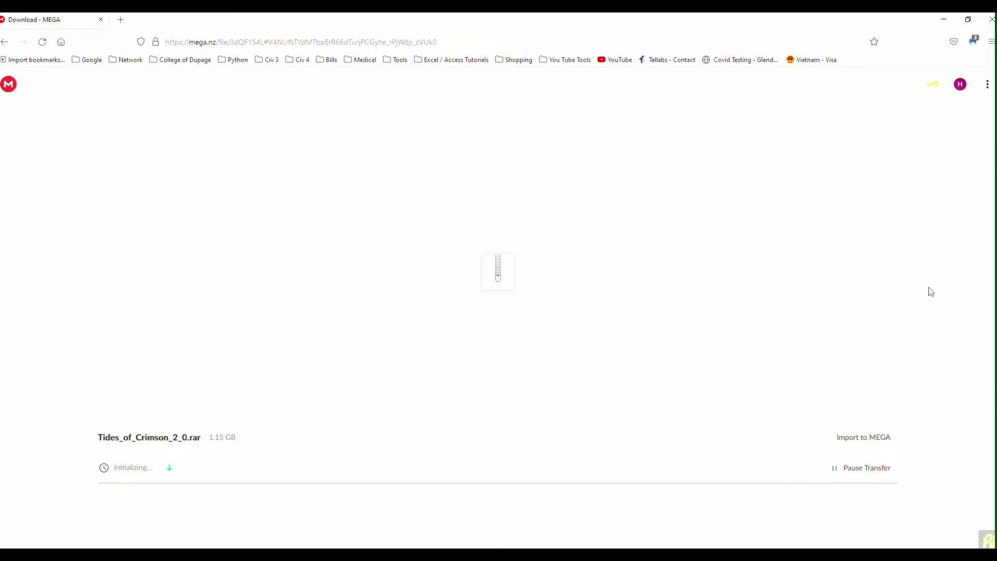
key("alt+Left")
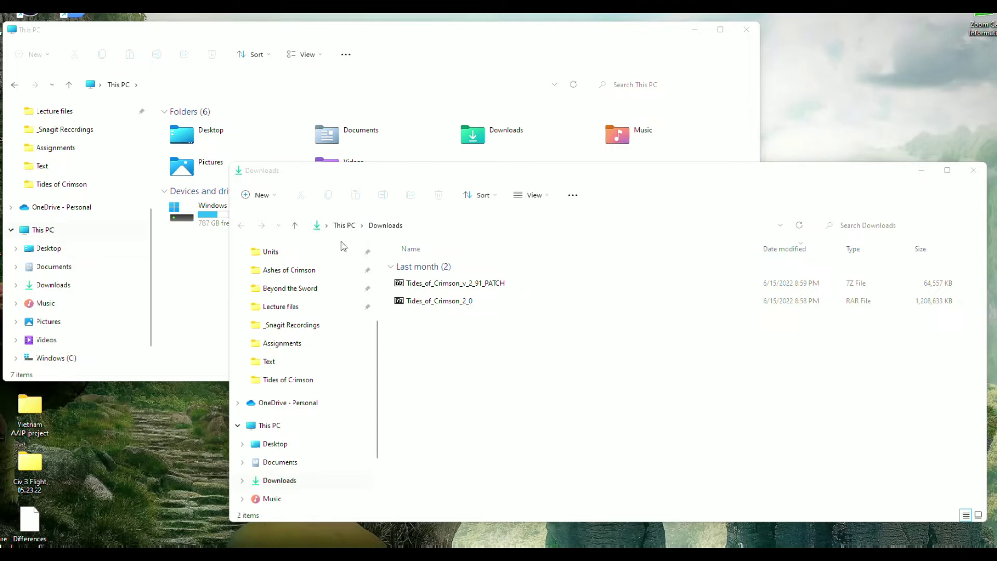
Step: In File Explorer, navigate to C:\Program Files (x86)\Steam\steamapps\common\Sid Meier's Civilization III Complete\Conquests\Scenarios
left_click(189, 261)
double_click(214, 221)
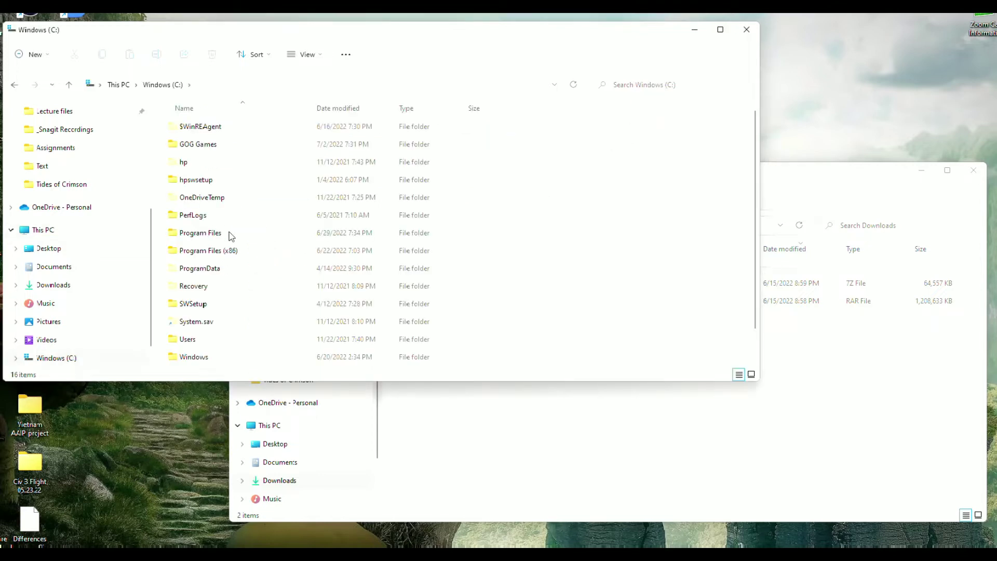
double_click(234, 256)
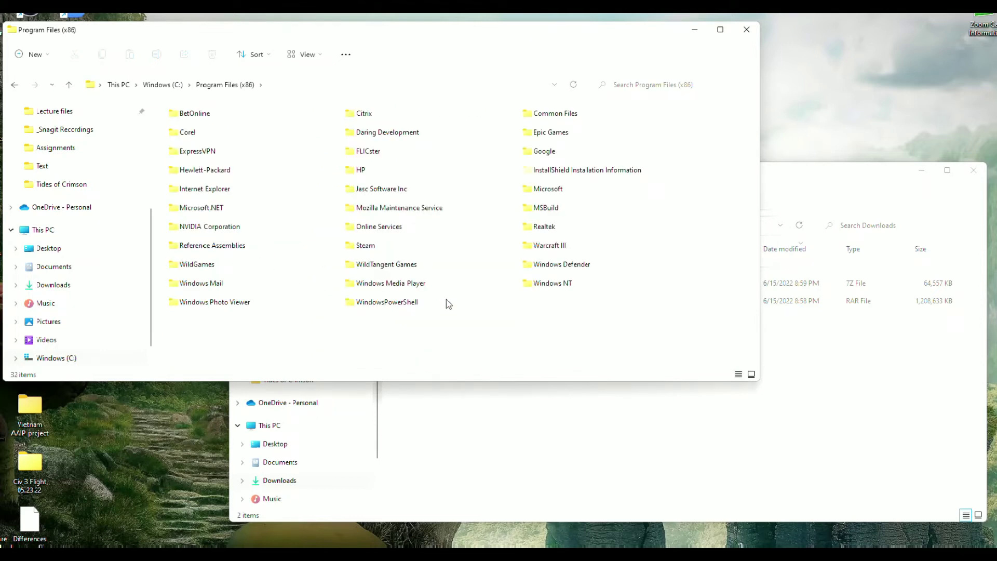
double_click(391, 250)
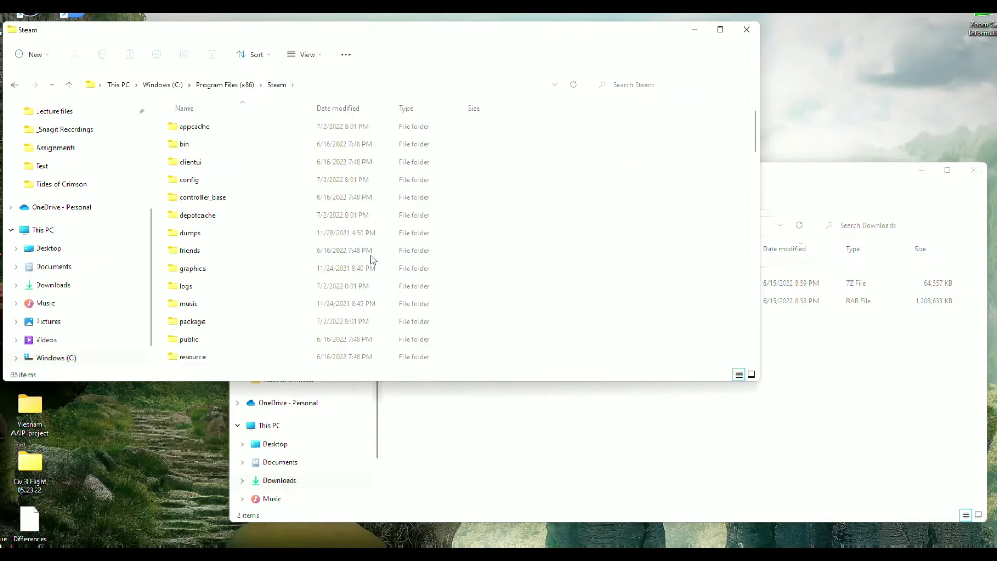
scroll(295, 307, "down", 5)
scroll(276, 291, "up", 5)
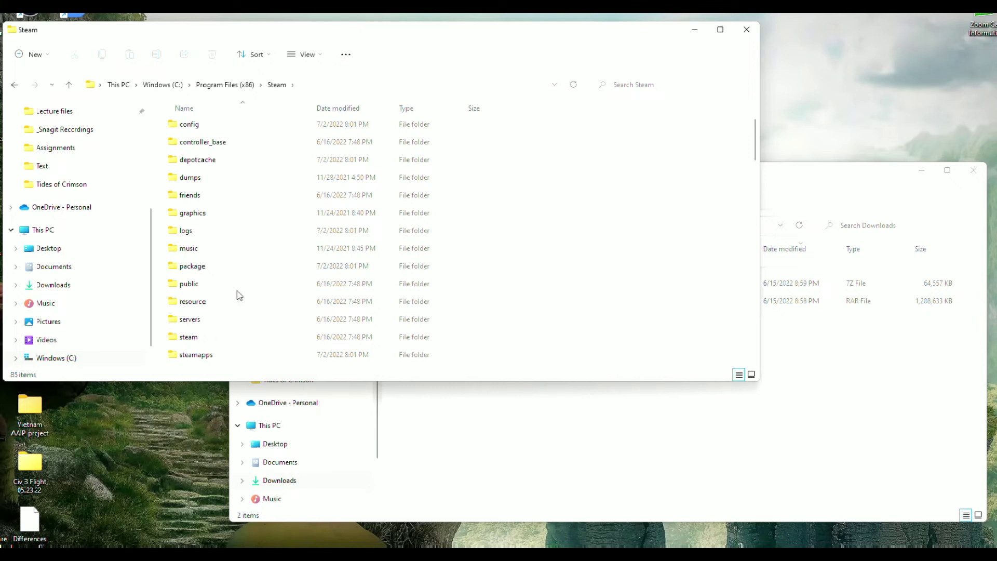
double_click(210, 354)
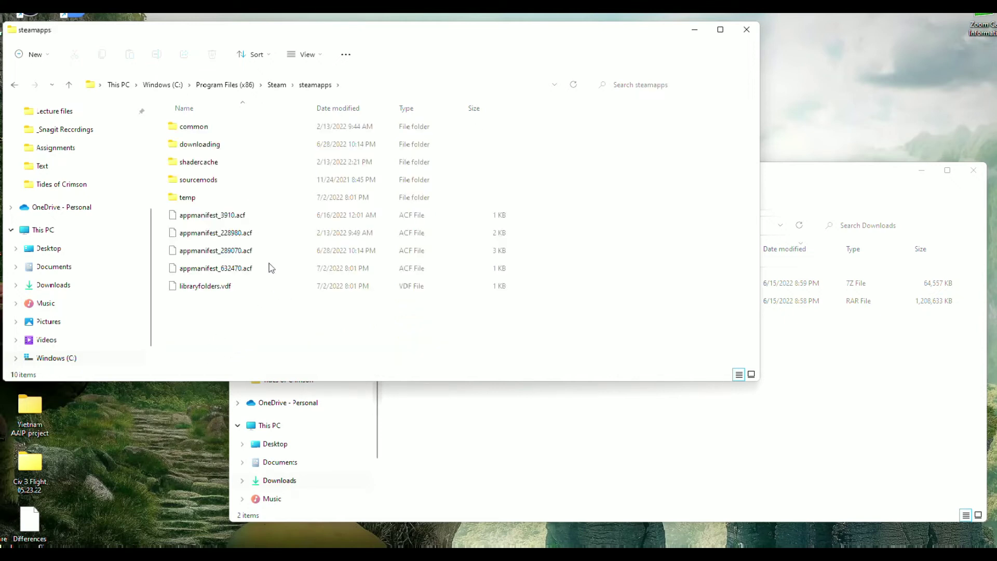
double_click(210, 128)
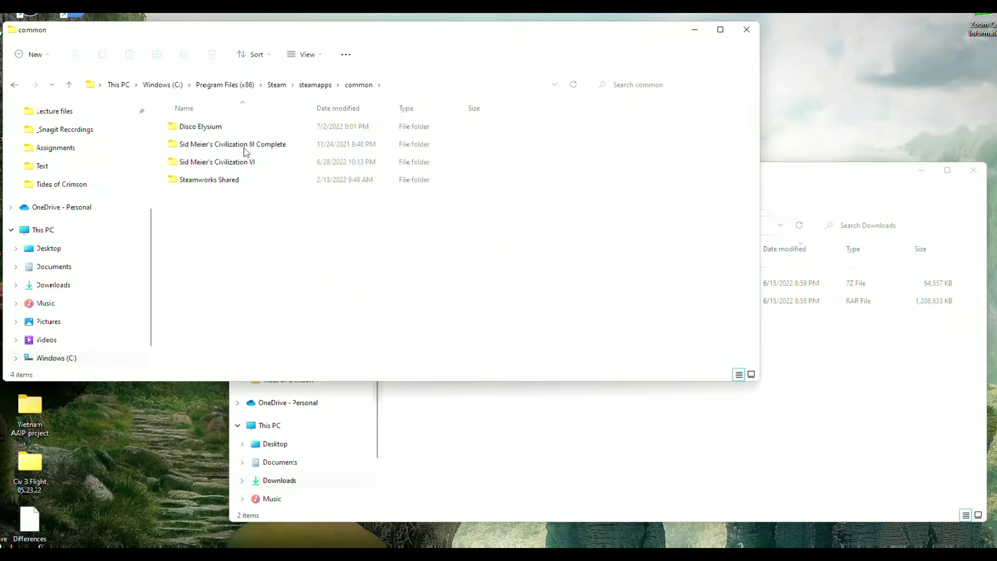
double_click(245, 148)
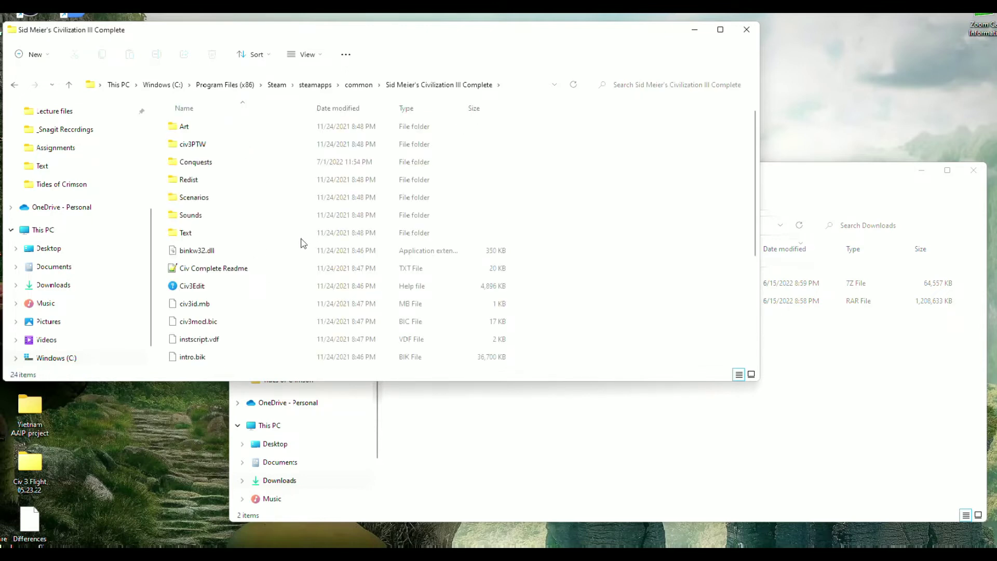
double_click(223, 163)
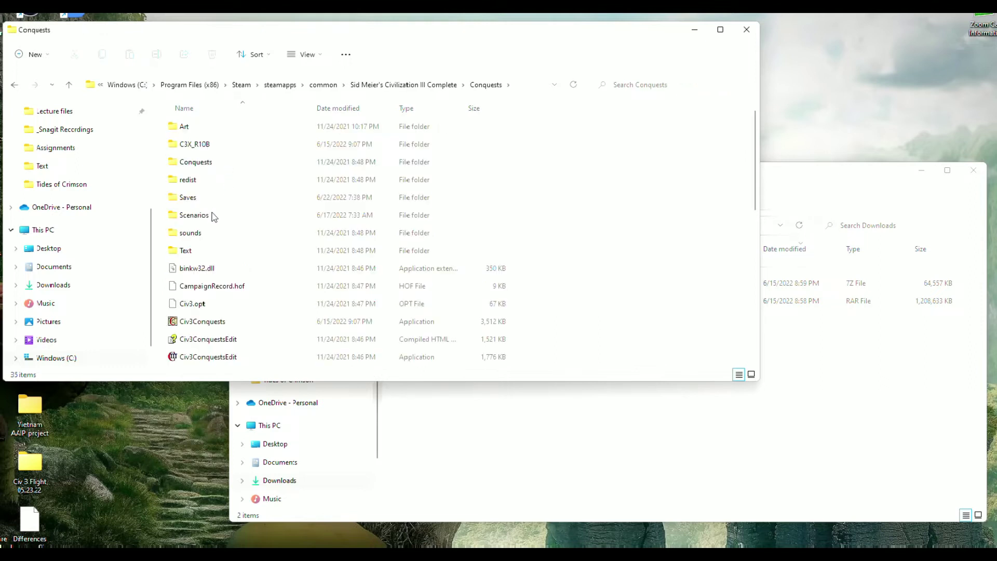
double_click(194, 215)
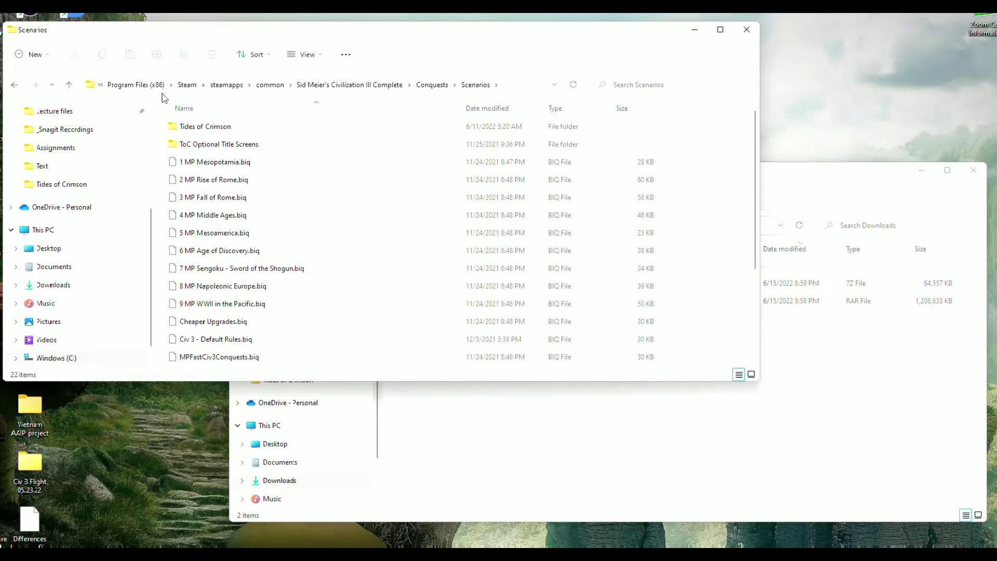
Step: Open the Tides_of_Crimson_2_0 archive from Downloads, extract all its contents into the Scenarios folder, and close the archive
key("alt+Tab")
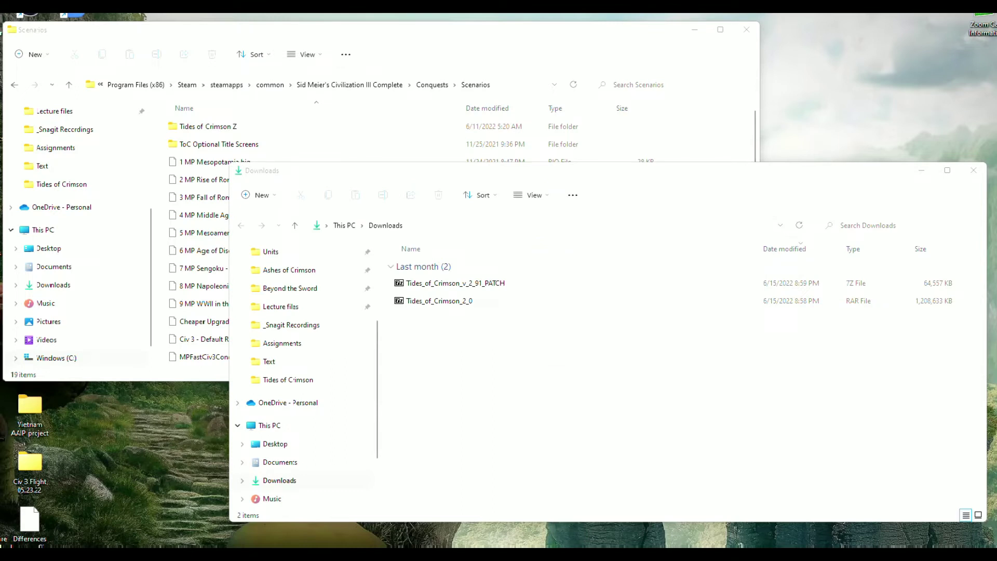
left_click(523, 304)
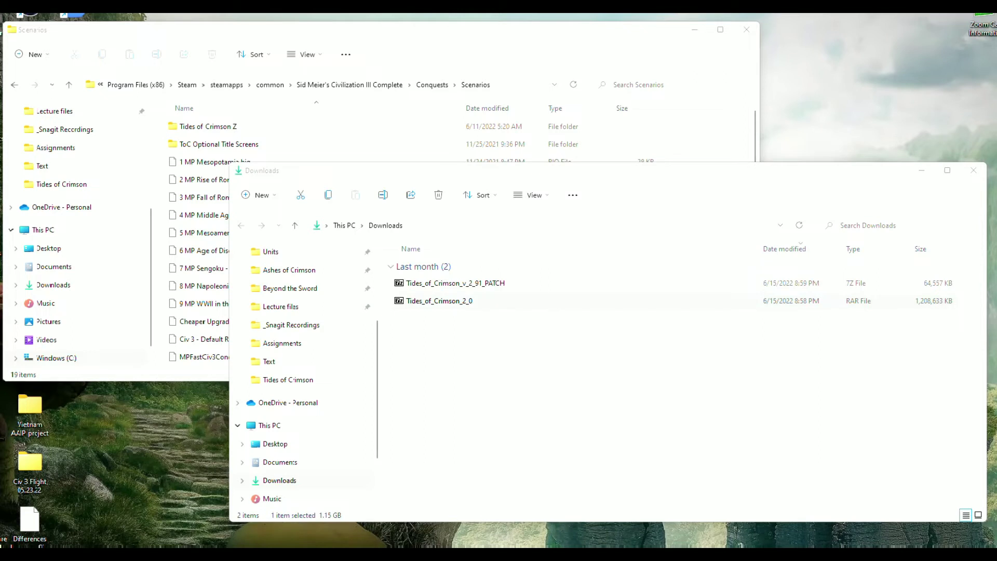
key("Return")
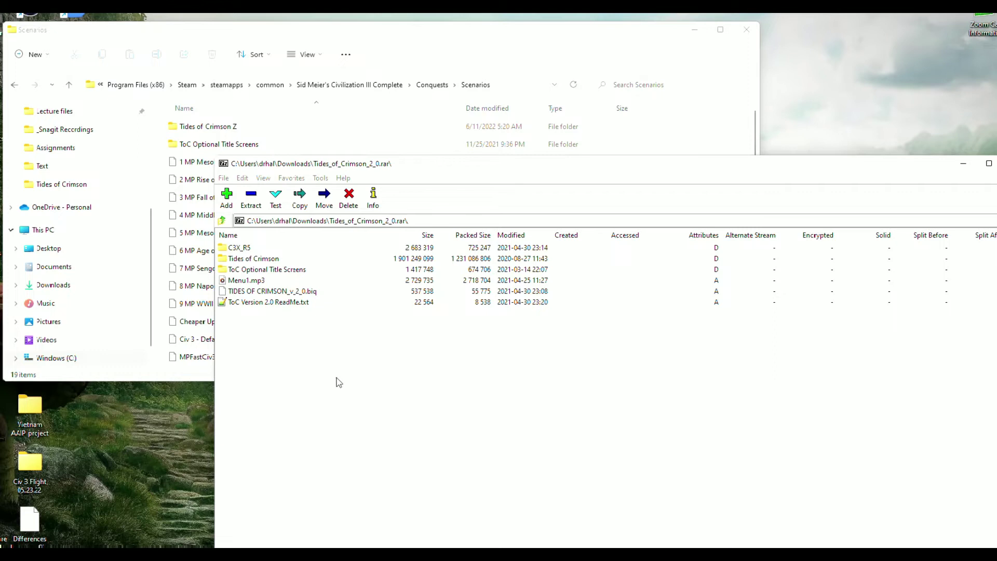
left_click_drag(337, 376, 188, 266)
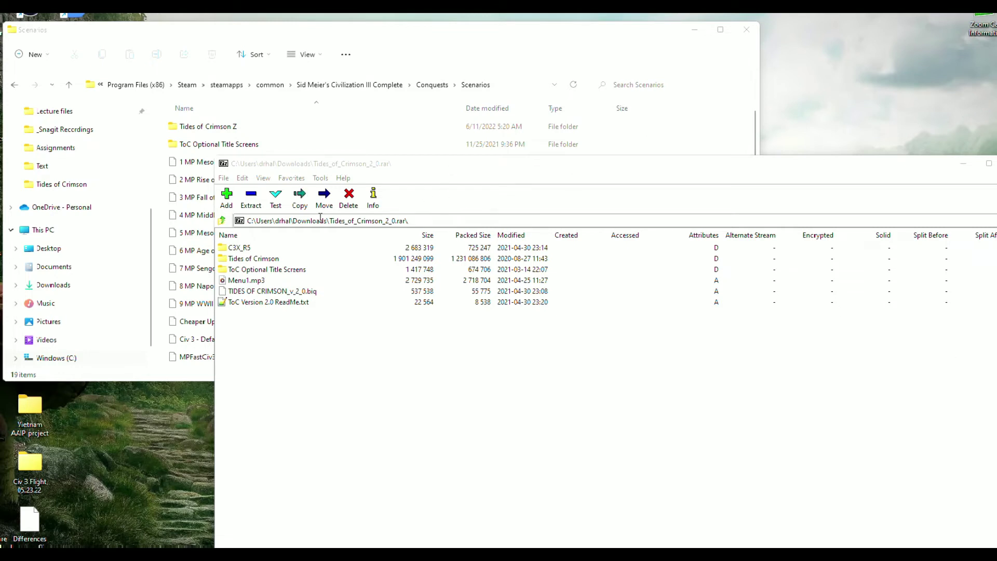
left_click(340, 356)
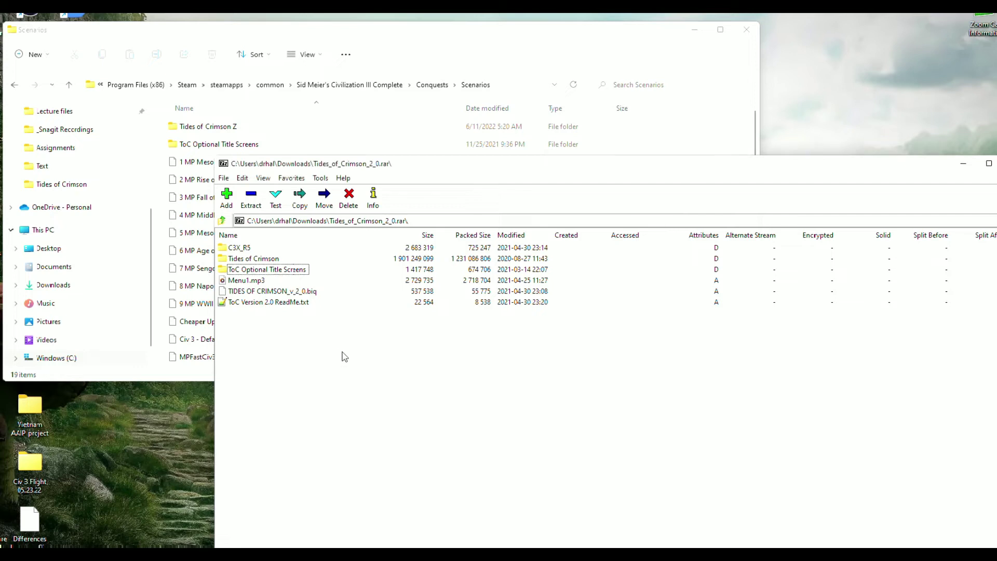
left_click_drag(918, 168, 876, 157)
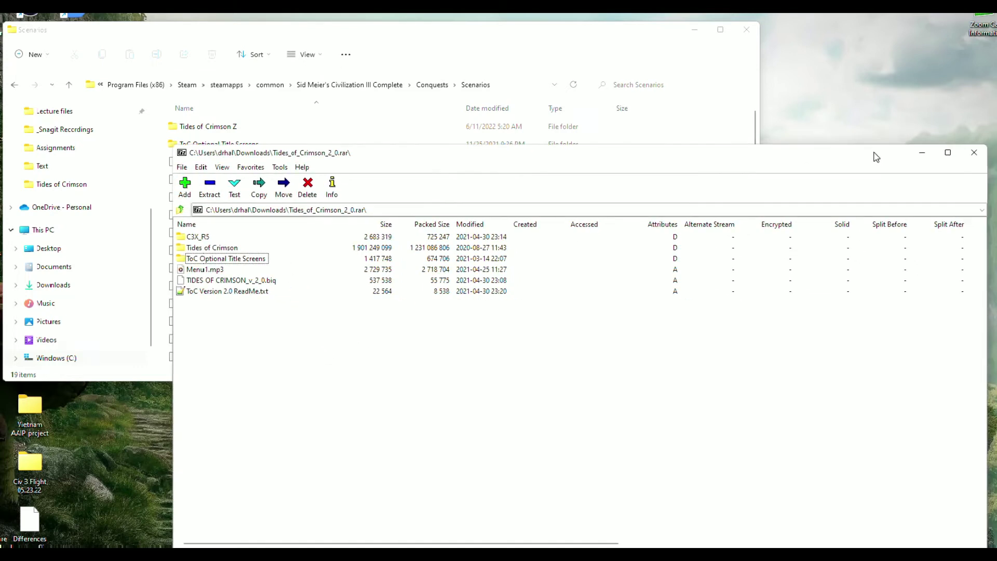
left_click(973, 152)
Step: Open the Tides_of_Crimson_v_2_91_PATCH archive from Downloads and extract all its contents into the Scenarios folder
double_click(439, 285)
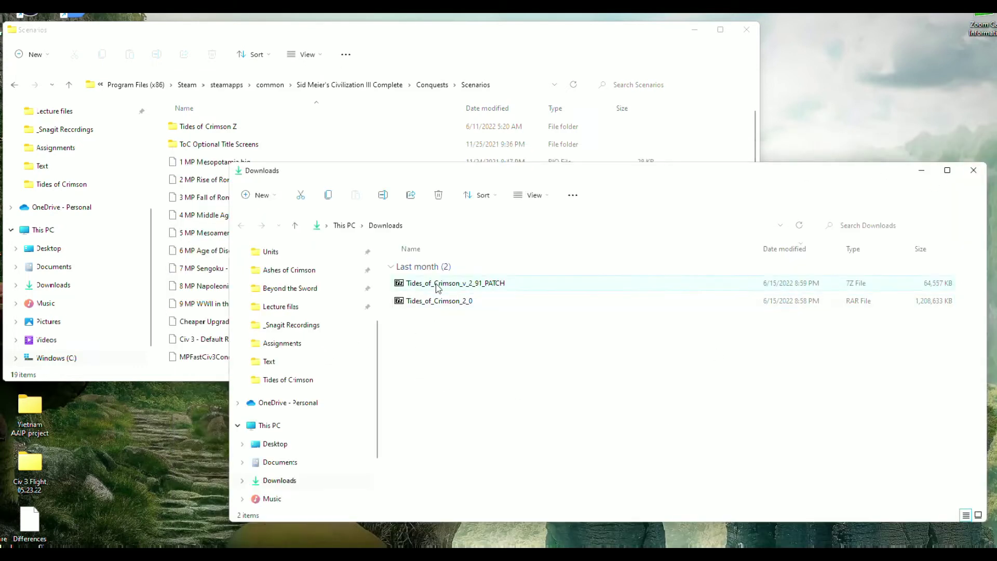
left_click_drag(445, 166, 490, 180)
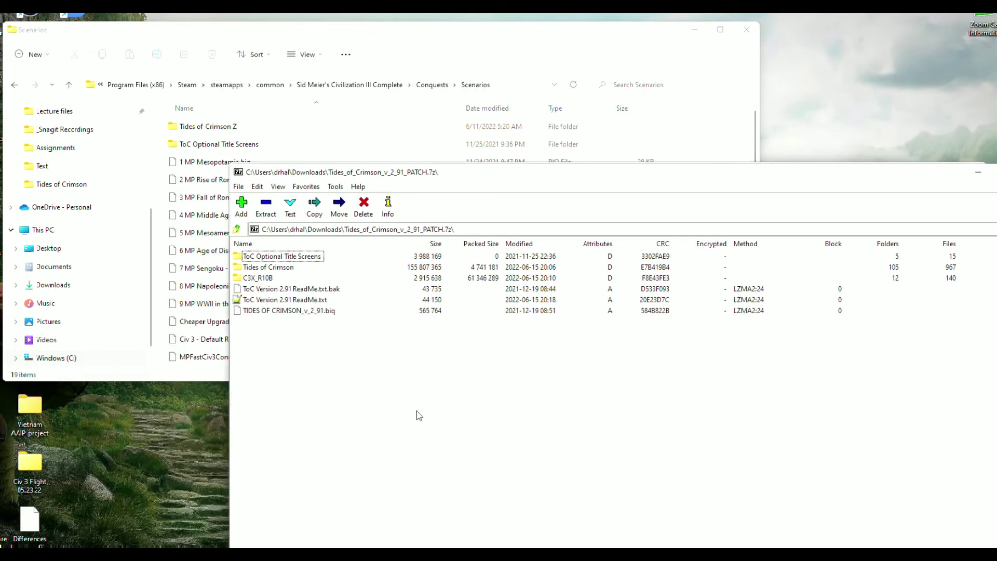
left_click_drag(404, 427, 202, 211)
left_click_drag(188, 261, 191, 262)
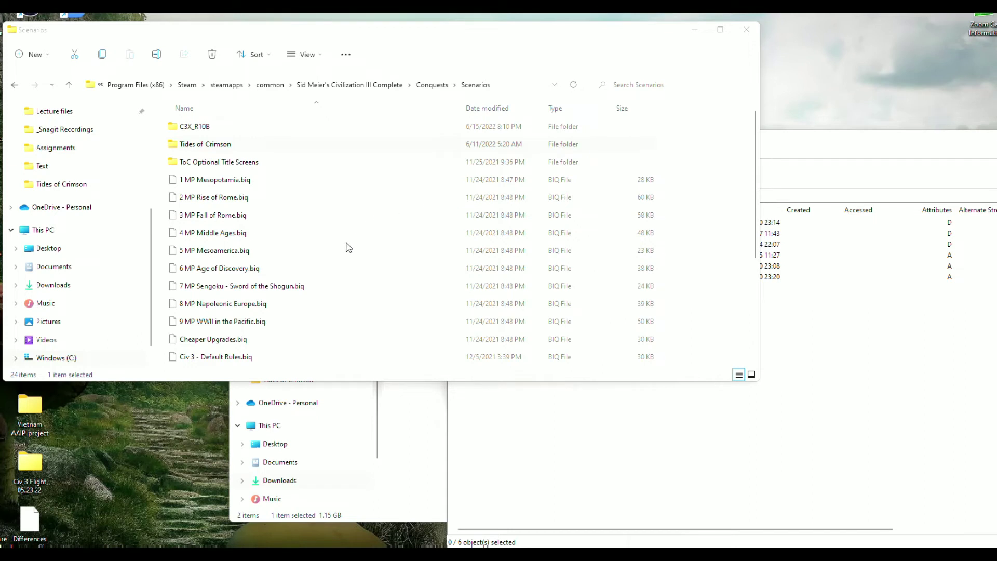
Step: Delete TIDES OF CRIMSON_v_2_0.biq and the ToC Version 2.0 ReadMe from the Scenarios folder
scroll(349, 247, "down", 4)
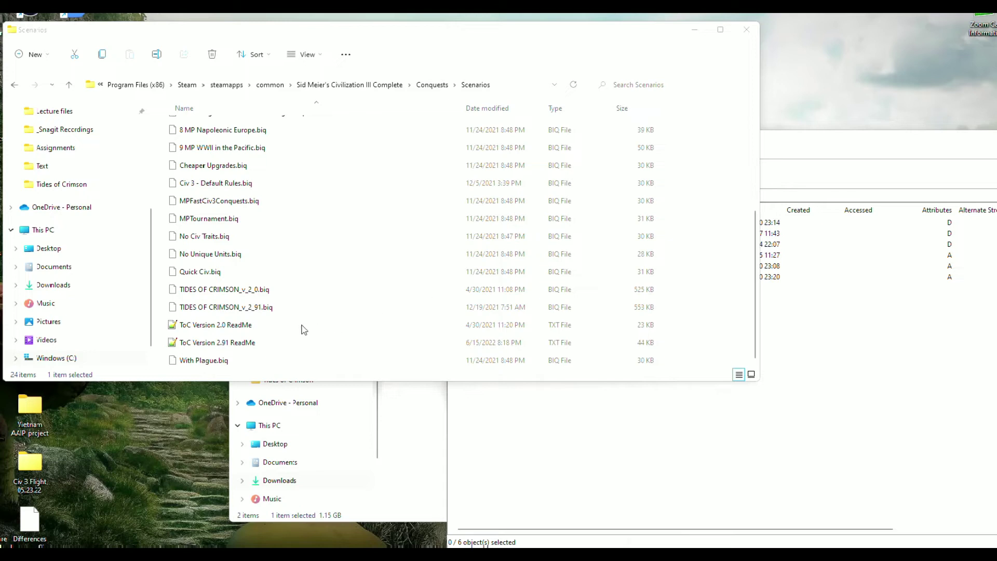
left_click(283, 301)
left_click(254, 327, "ctrl")
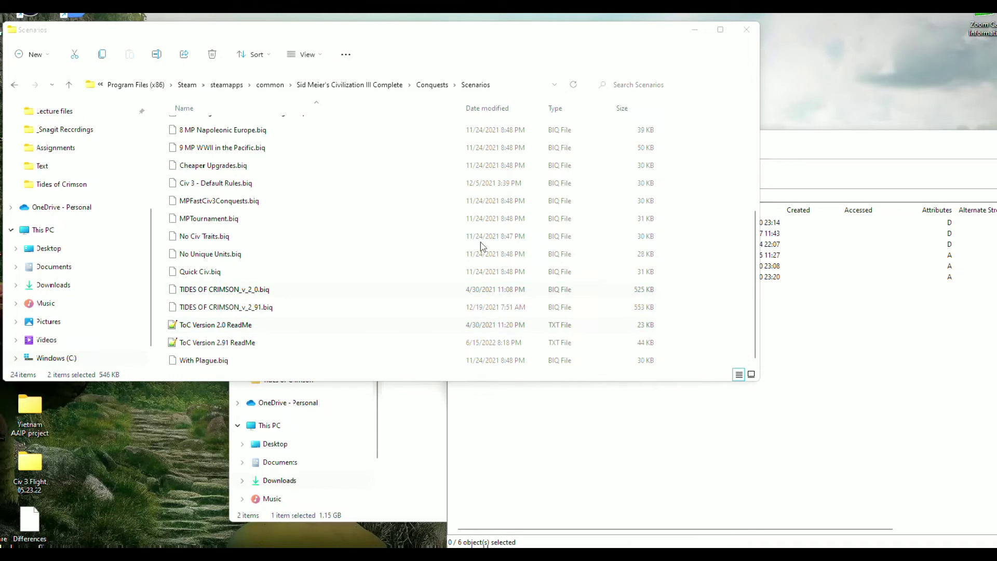
left_click(338, 289)
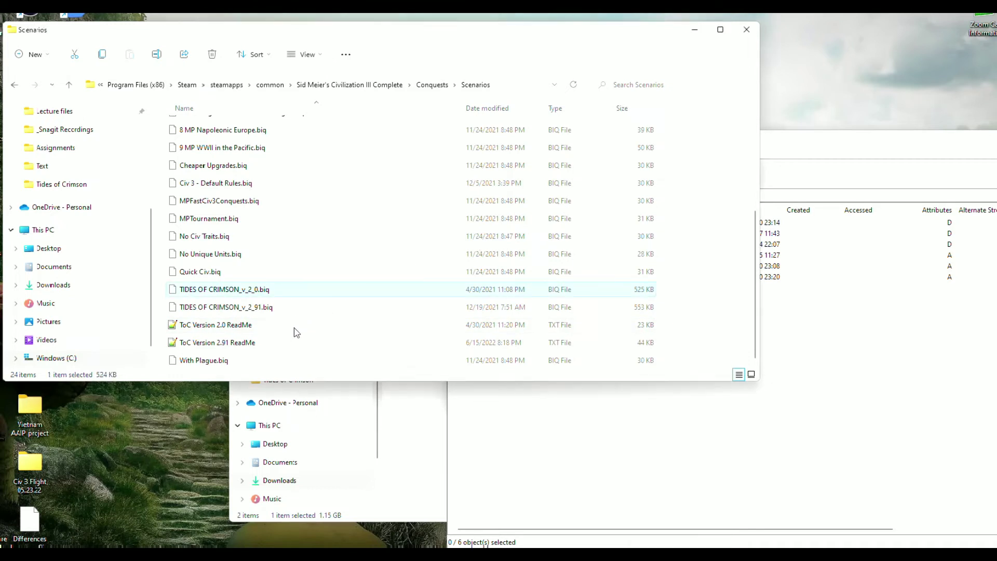
left_click(338, 325, "ctrl")
key("Delete")
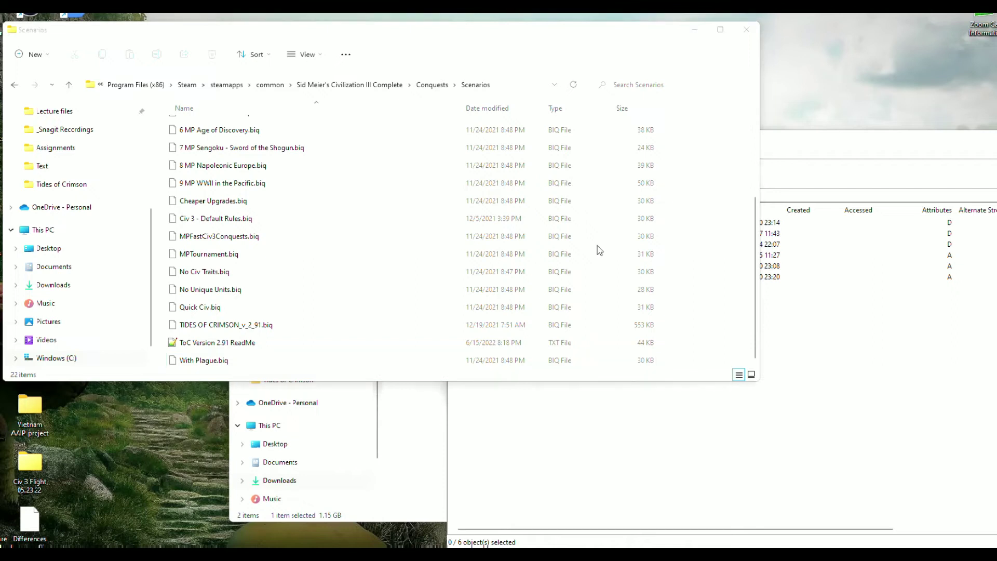
Step: Open the ToC Version 2.91 ReadMe from the Scenarios folder and read its installation instructions
left_click(255, 344)
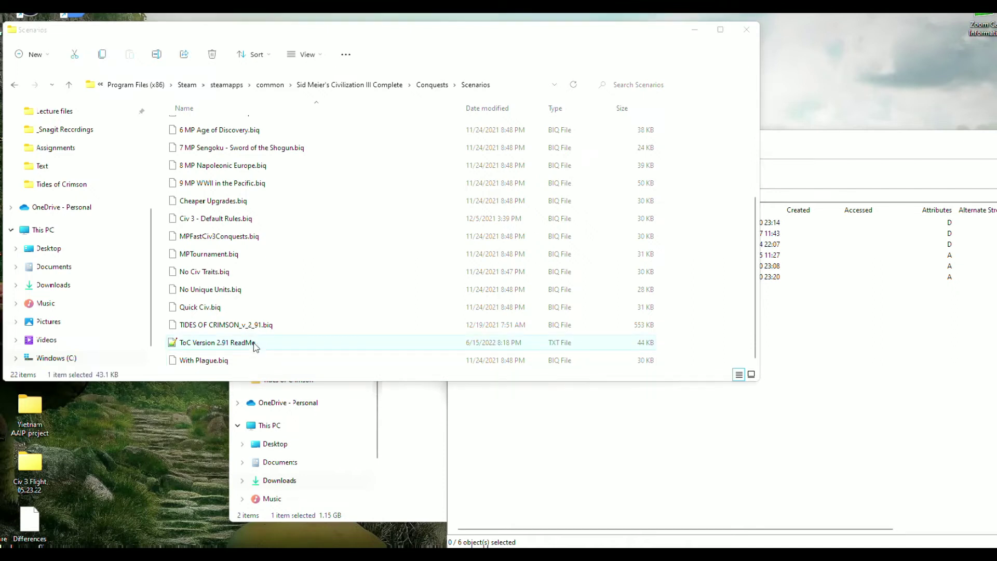
key("Return")
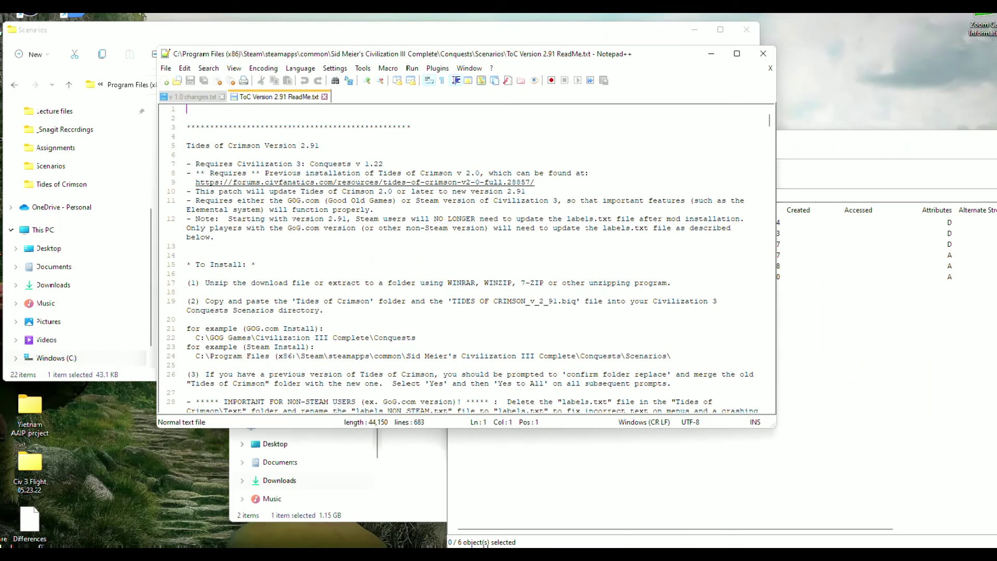
left_click(590, 238)
scroll(494, 307, "down", 11)
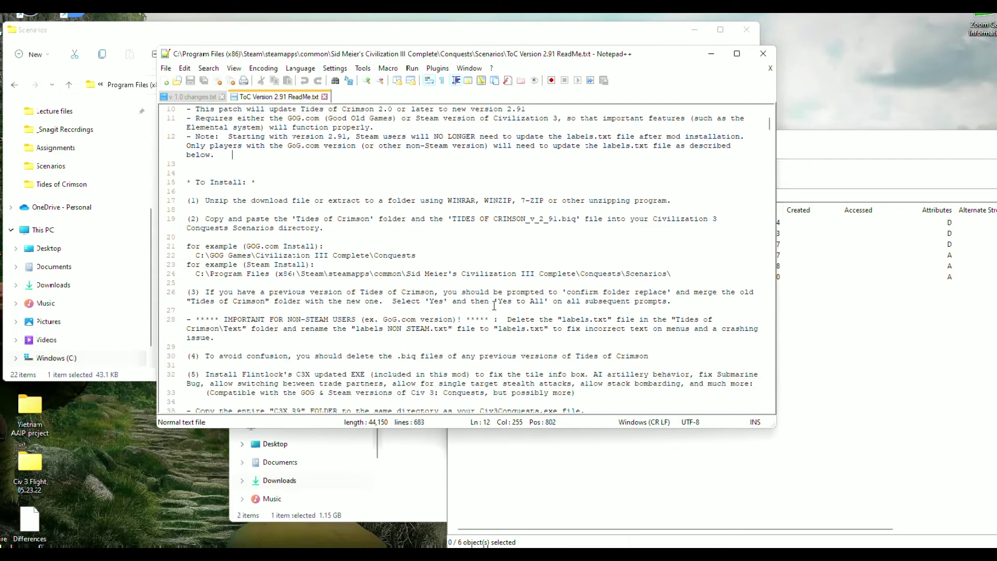
scroll(495, 306, "down", 6)
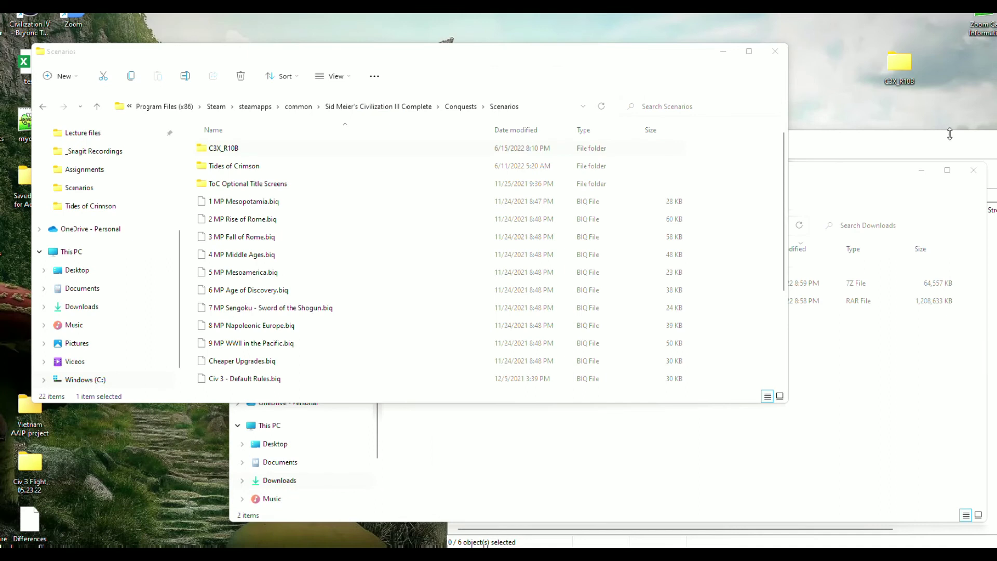
Step: Move the C3X_R10B folder from Scenarios up into the parent Conquests folder
left_click(298, 155)
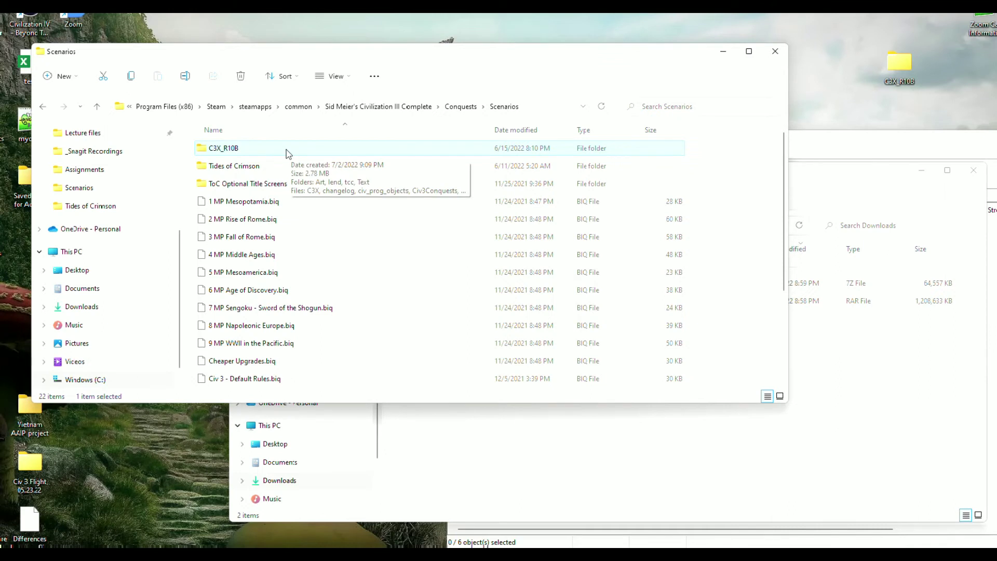
key("ctrl+x")
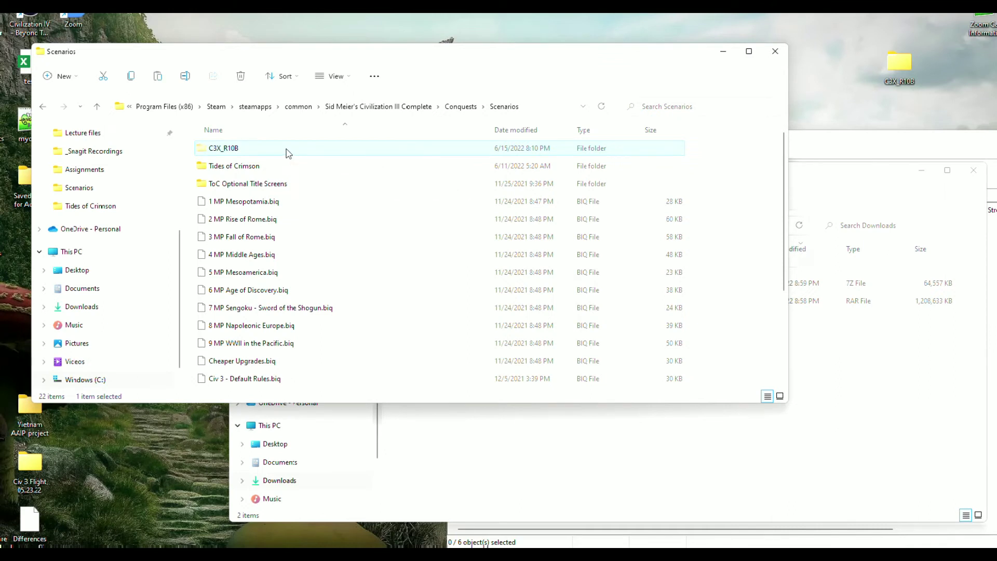
left_click(468, 107)
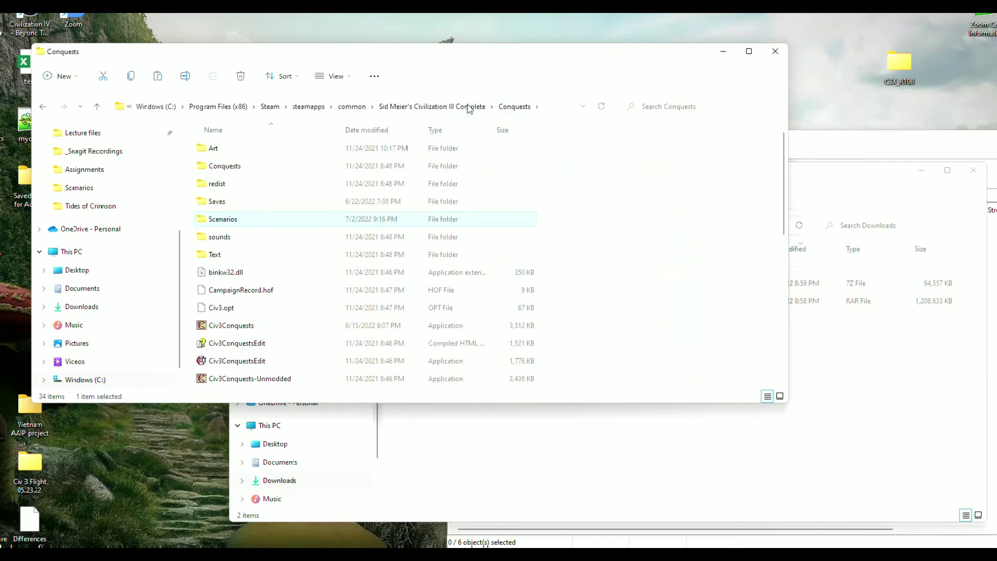
left_click(631, 211)
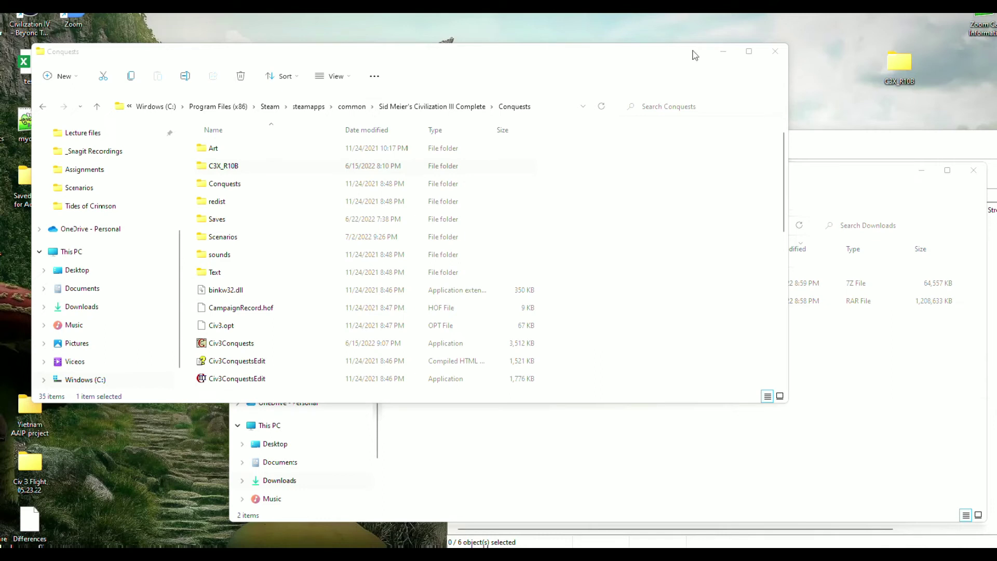
Step: Run the INSTALL batch file inside the C3X_R10B folder, dismiss its message, and return to the Conquests folder
double_click(232, 168)
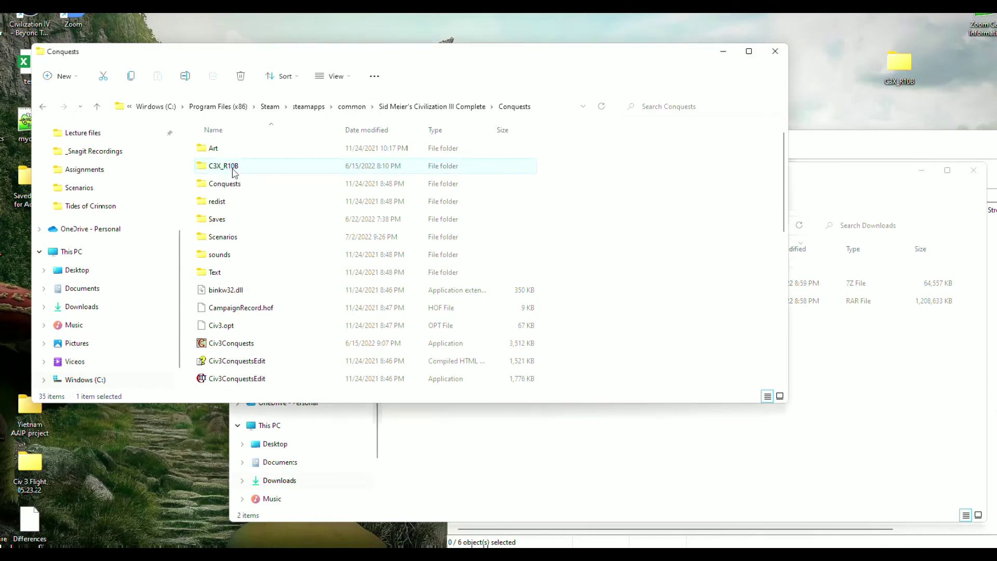
scroll(268, 262, "down", 1)
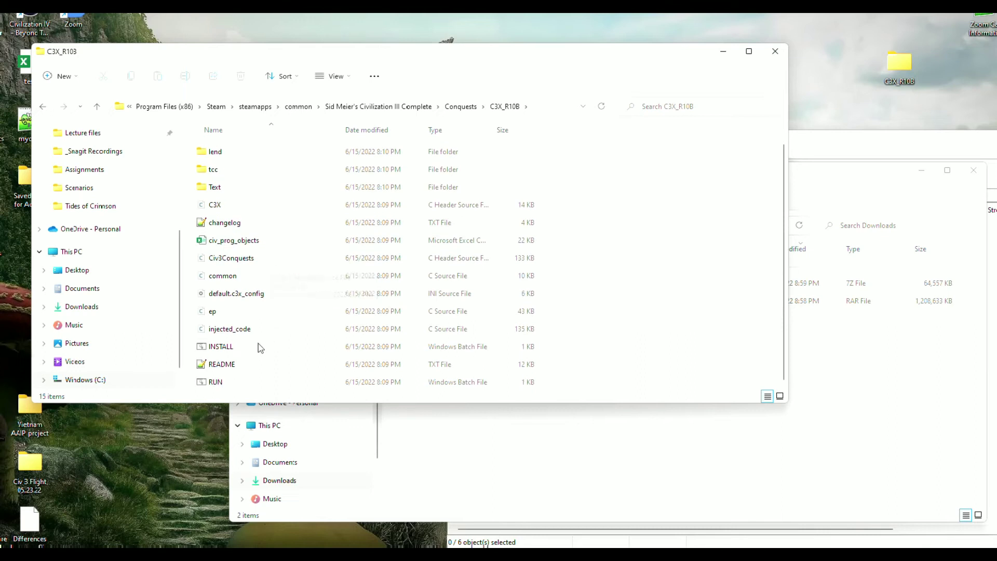
double_click(245, 348)
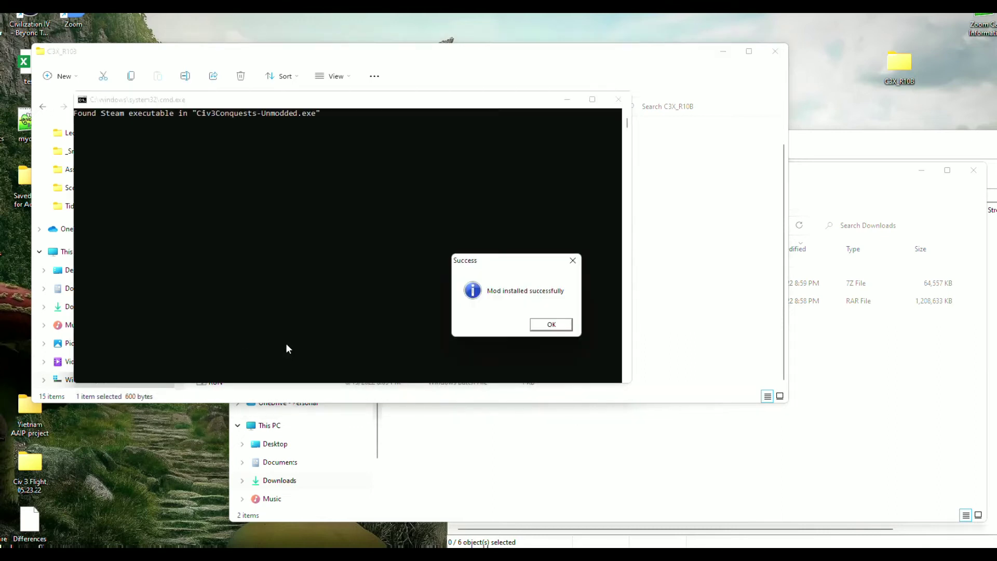
left_click(551, 324)
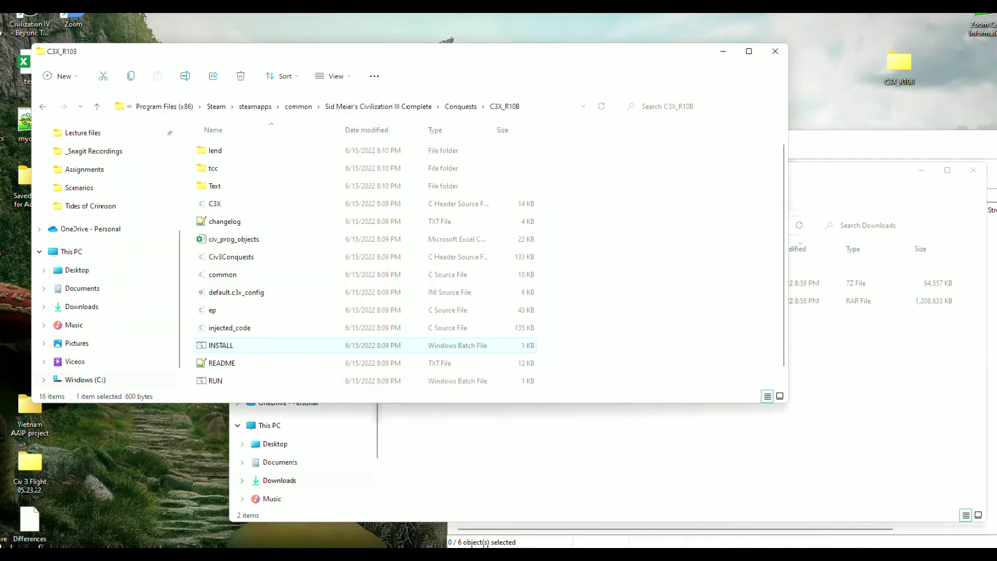
key("alt+Up")
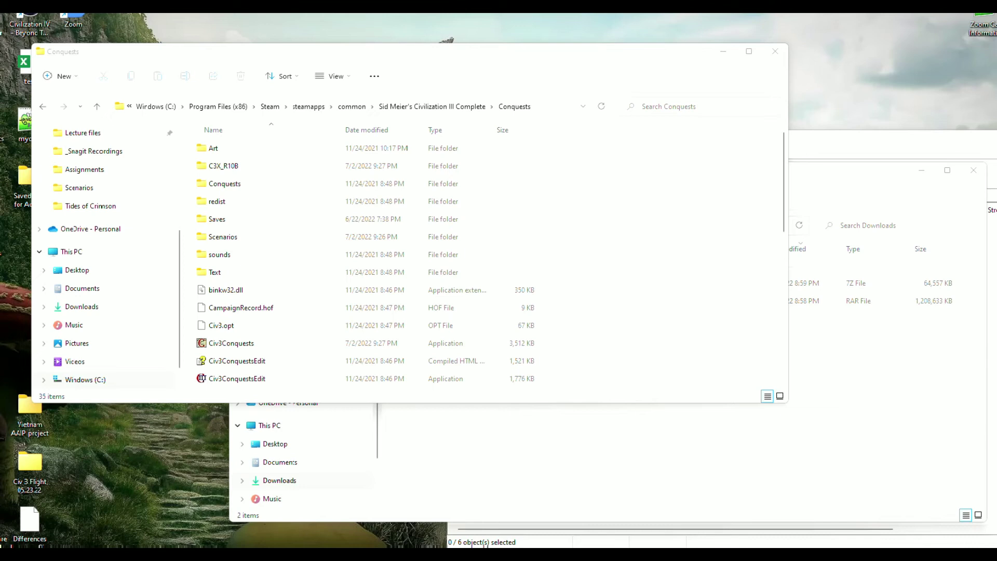
Step: Navigate to C:\GOG Games\Civilization III Complete\Conquests\Scenarios\Tides of Crimson\Text and find the labels files
left_click(71, 251)
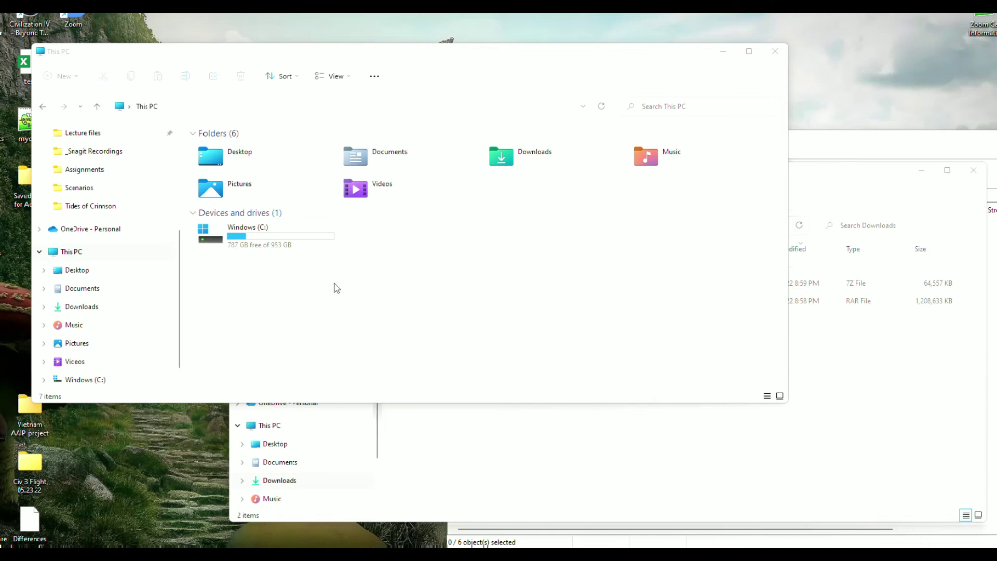
left_click(318, 264)
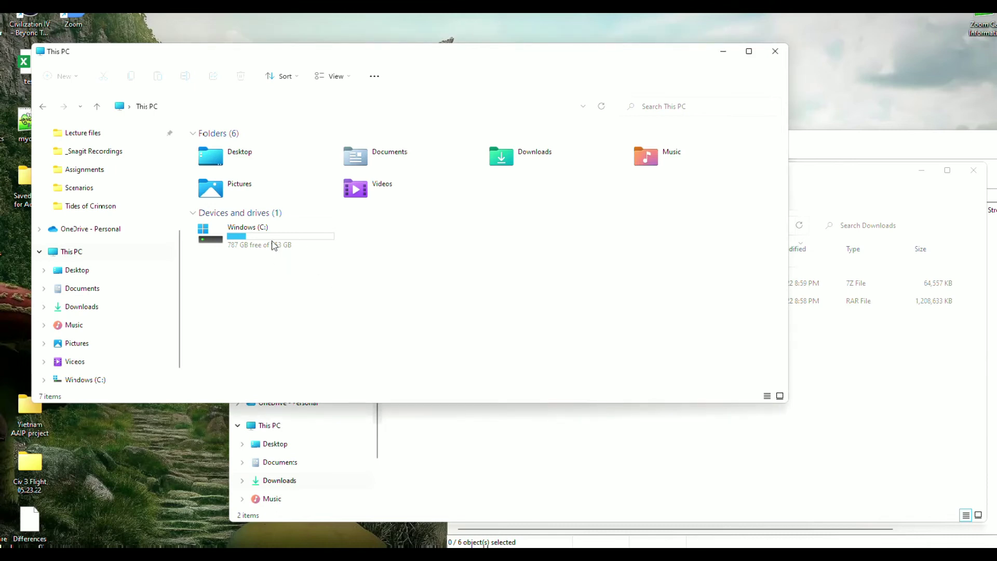
double_click(274, 244)
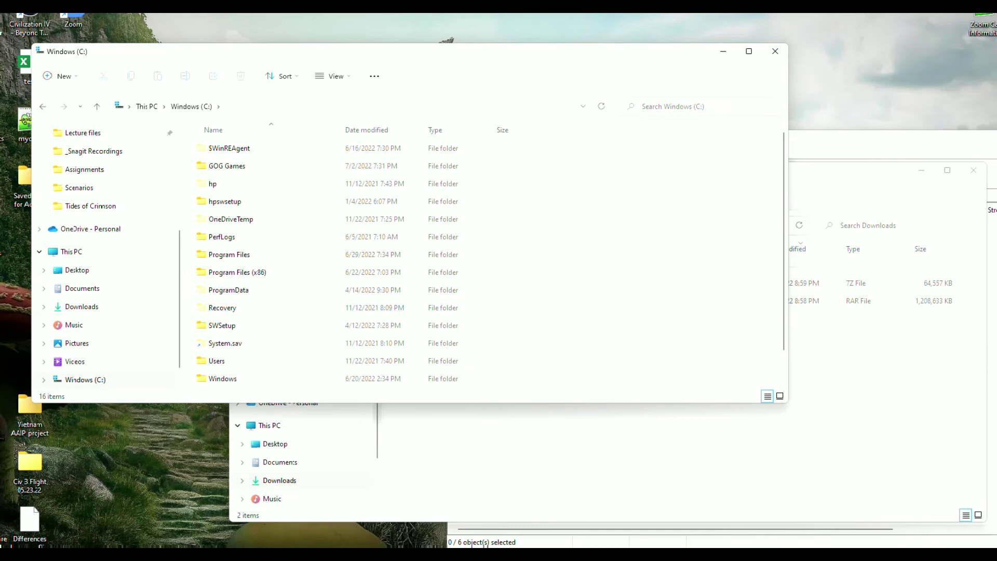
left_click(239, 171)
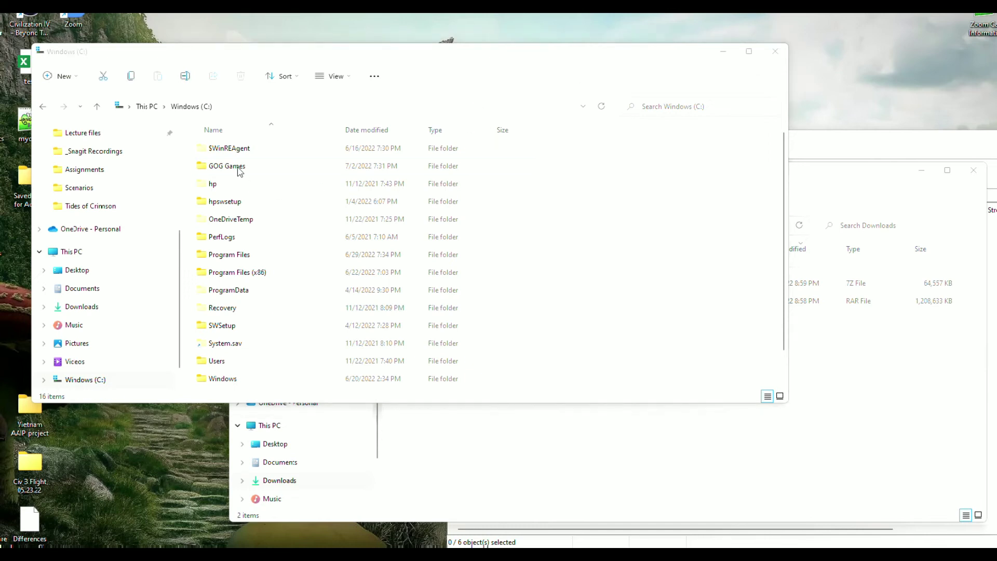
double_click(239, 171)
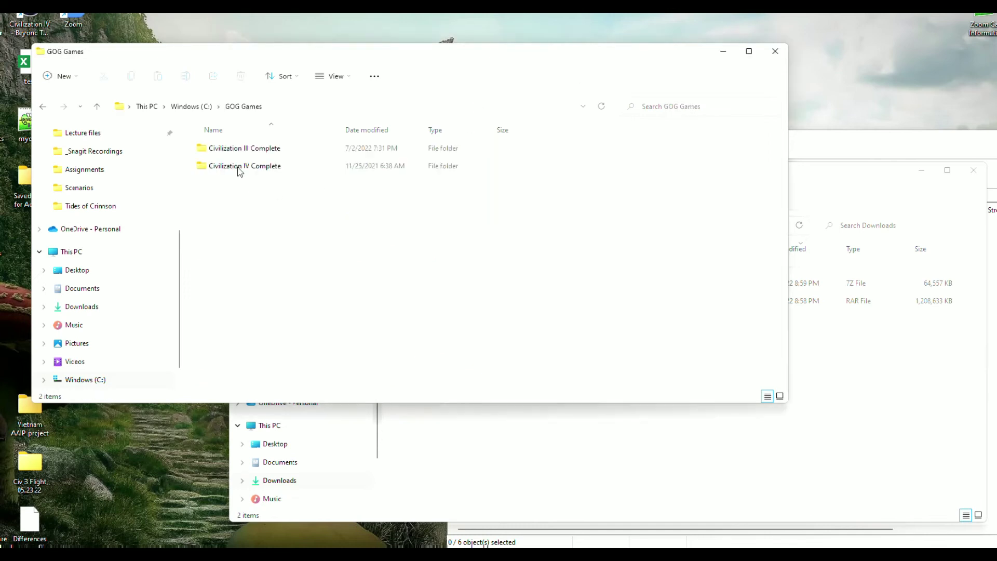
double_click(289, 150)
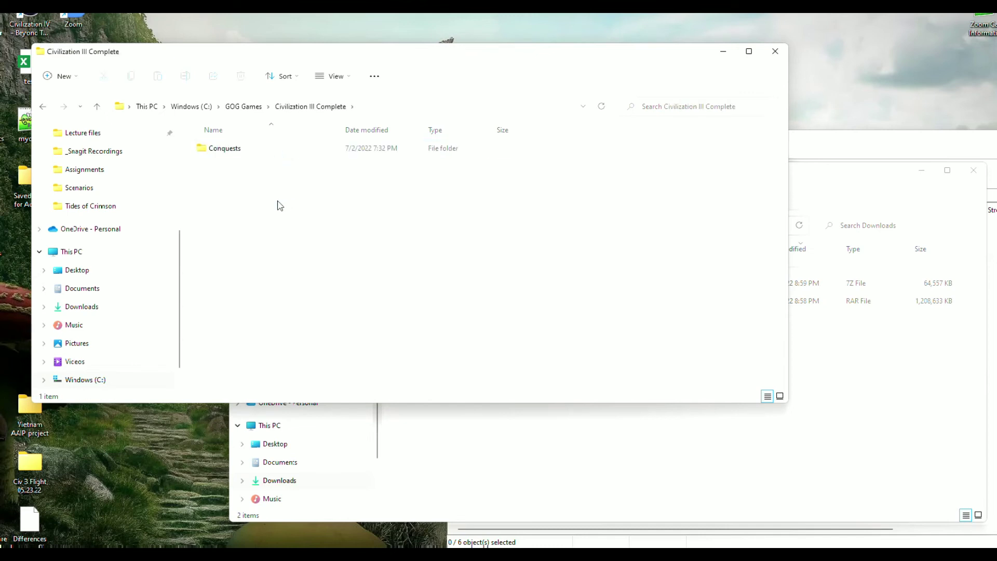
left_click(239, 151)
double_click(239, 149)
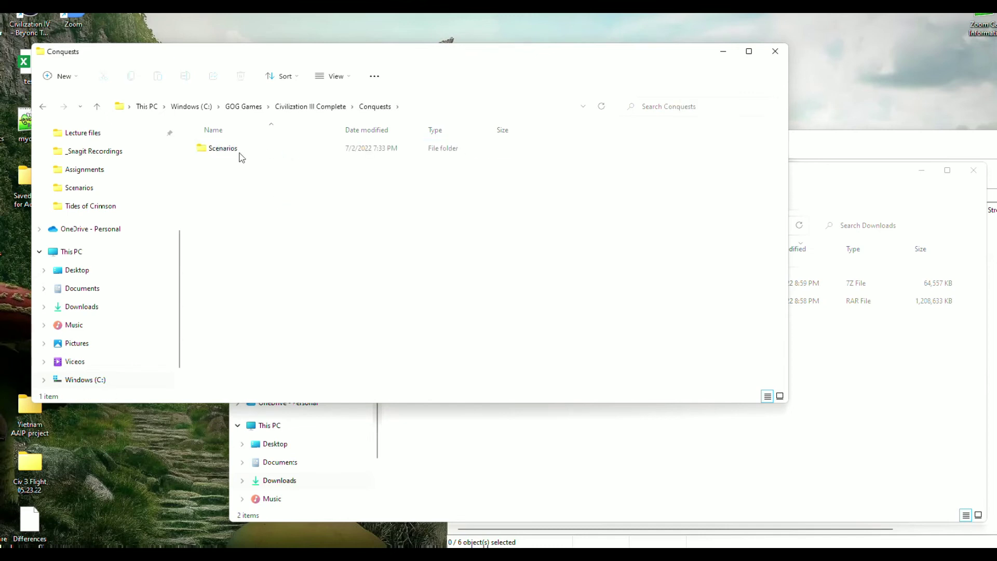
double_click(251, 153)
double_click(264, 150)
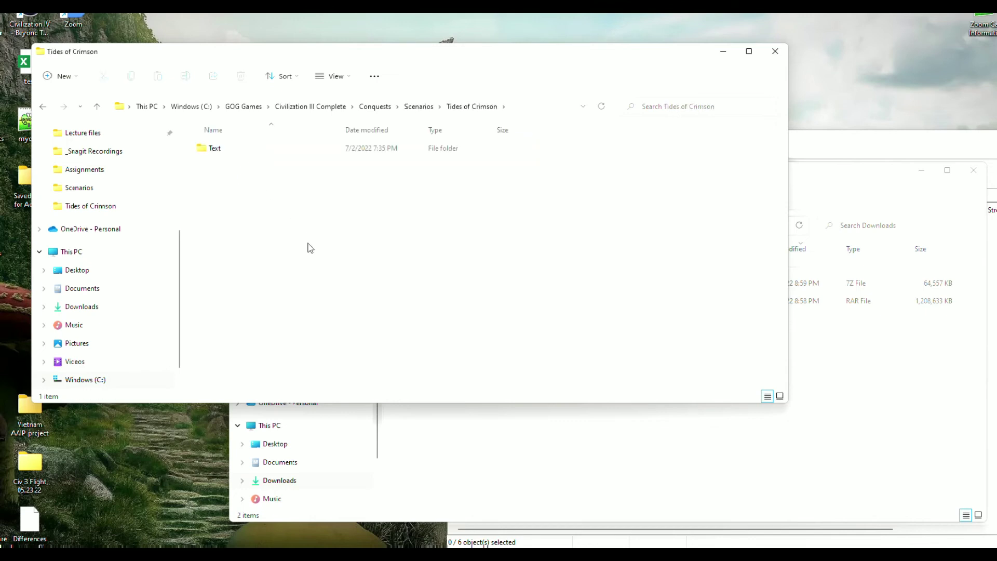
double_click(249, 153)
scroll(300, 237, "down", 2)
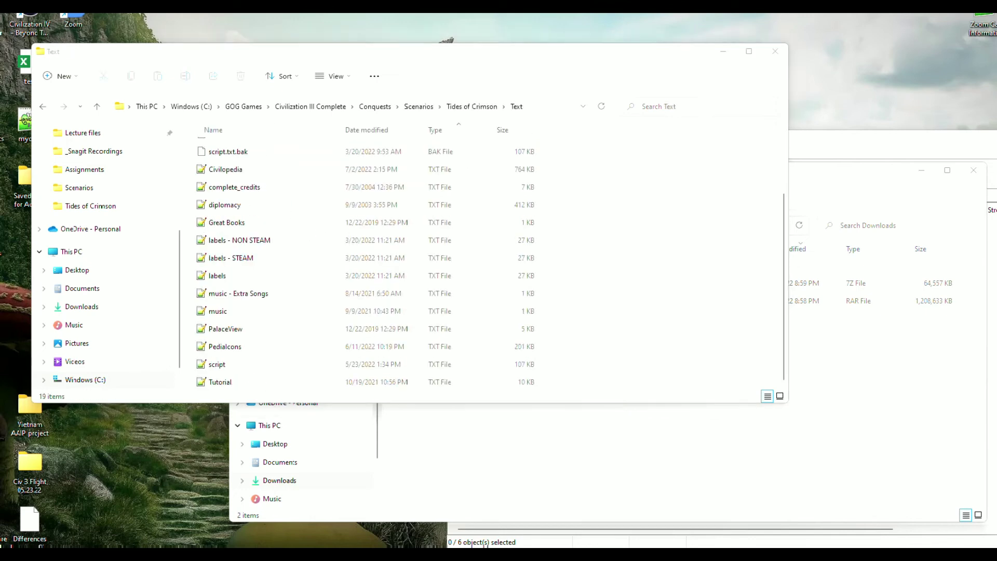
Step: Delete the plain labels text file from the GOG version's Text folder, keeping the NON STEAM and STEAM variants
left_click_drag(567, 238, 283, 284)
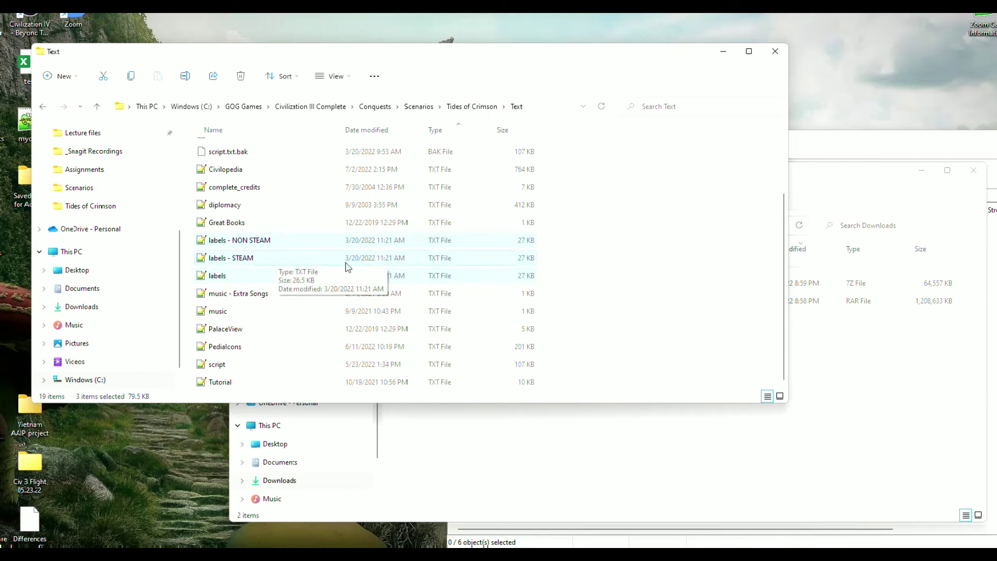
left_click(263, 282)
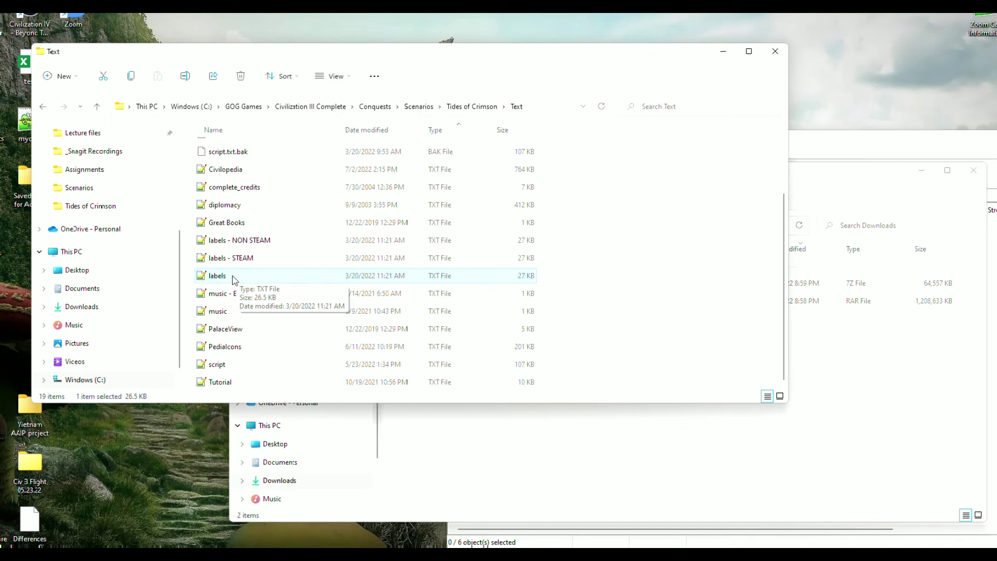
key("Delete")
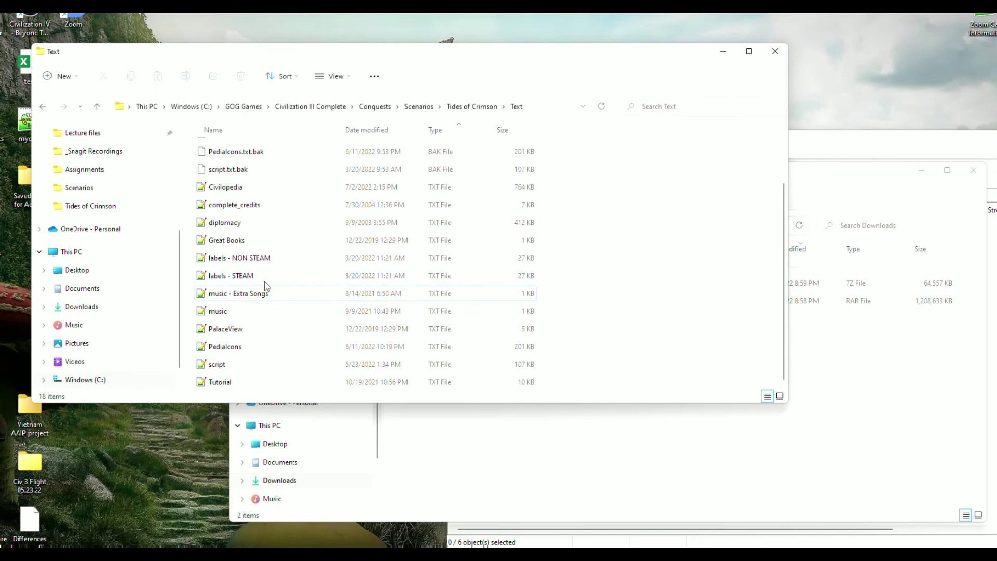
Step: Rename the "labels - NON STEAM" text file as "labels"
left_click(260, 259)
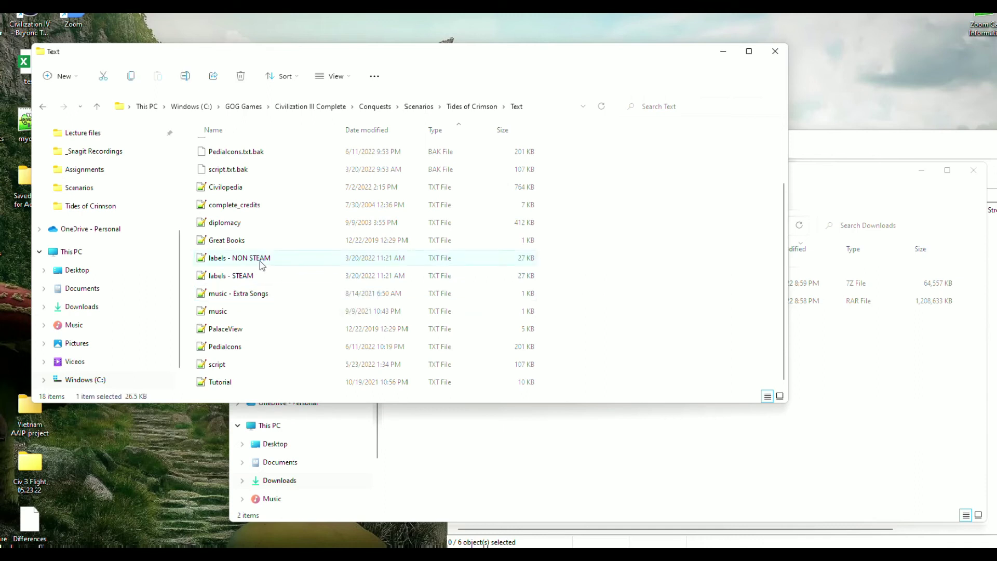
right_click(261, 263)
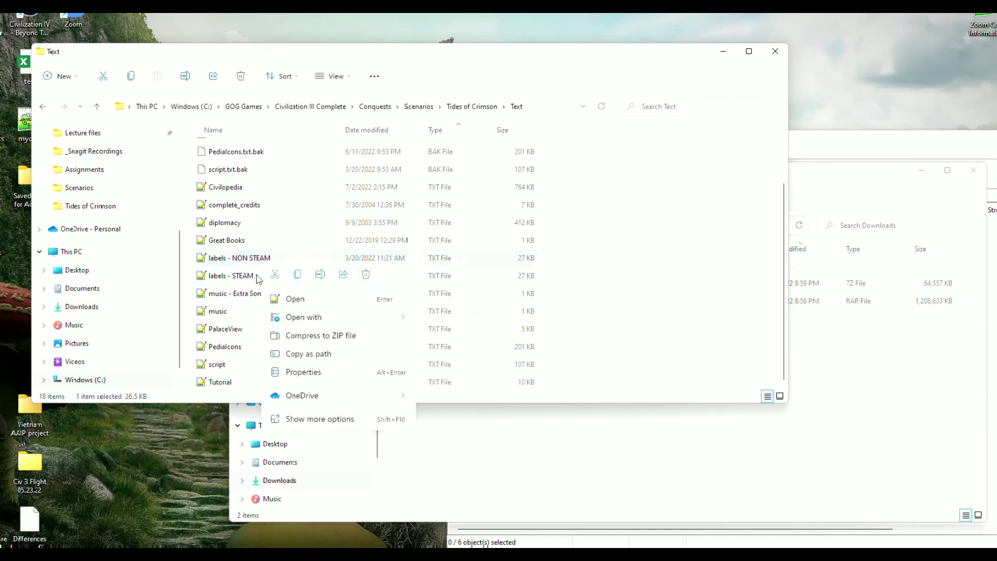
left_click(320, 274)
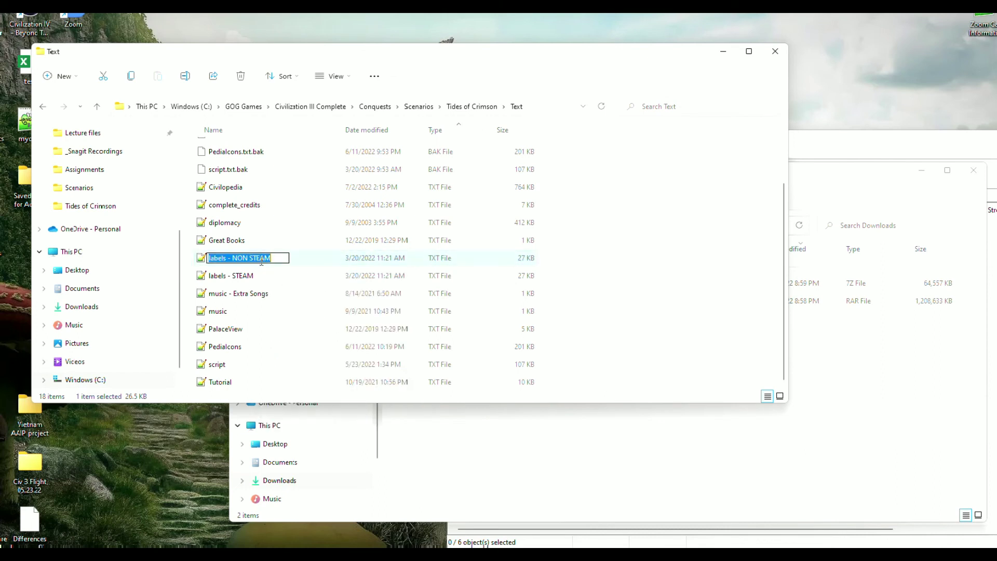
left_click_drag(278, 258, 226, 258)
key("BackSpace")
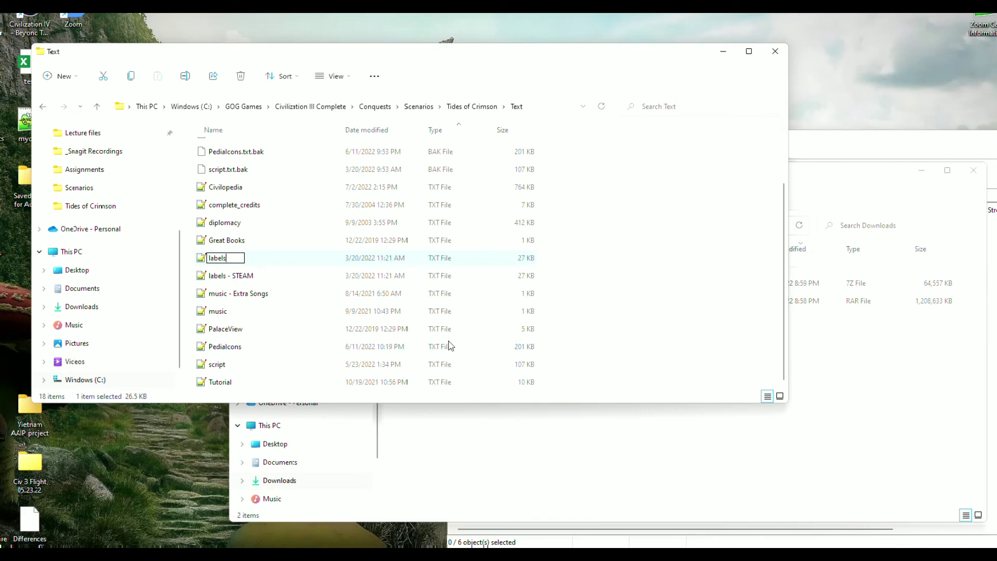
key("Return")
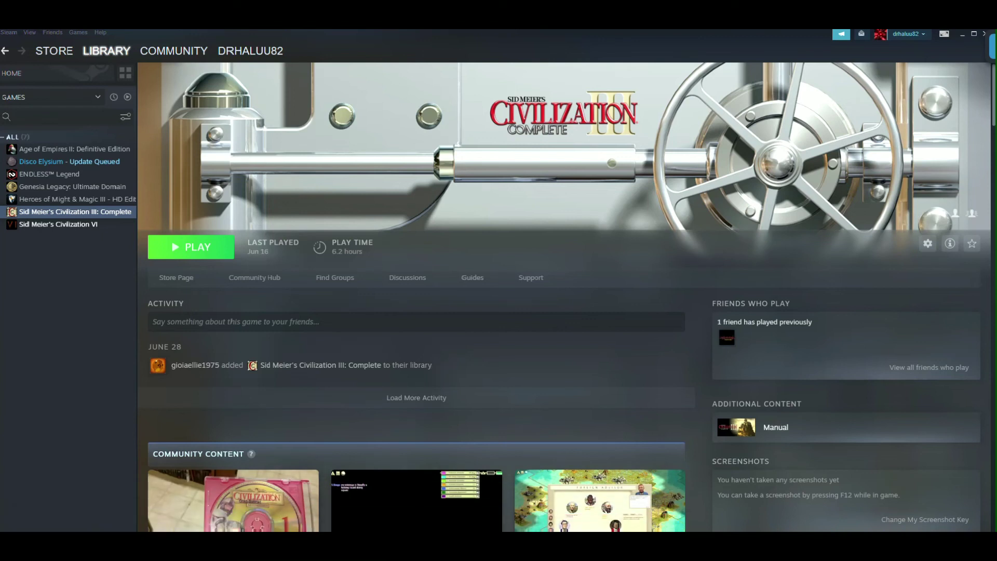
Step: Launch Sid Meier's Civilization III: Complete from the Steam library
left_click(108, 52)
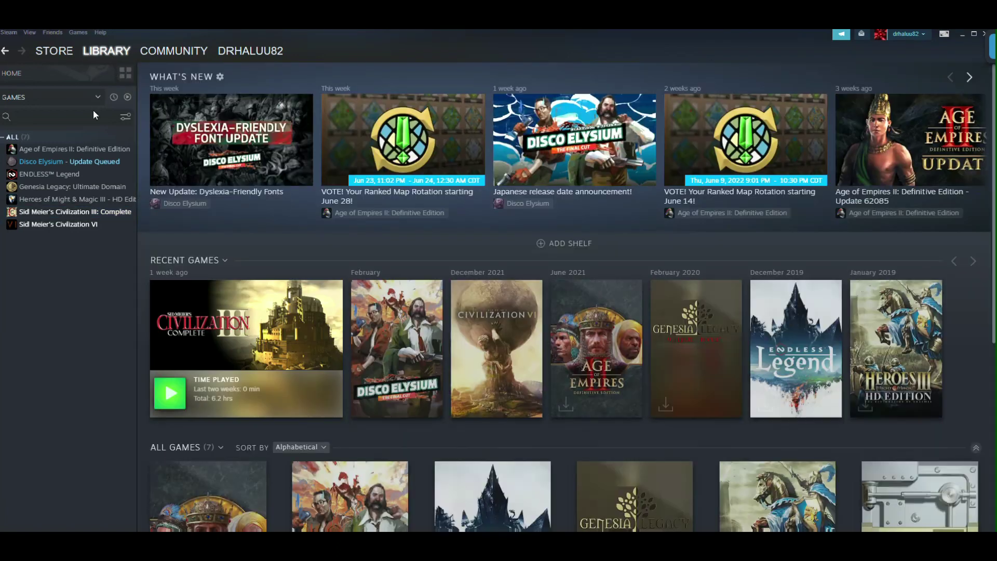
left_click(63, 214)
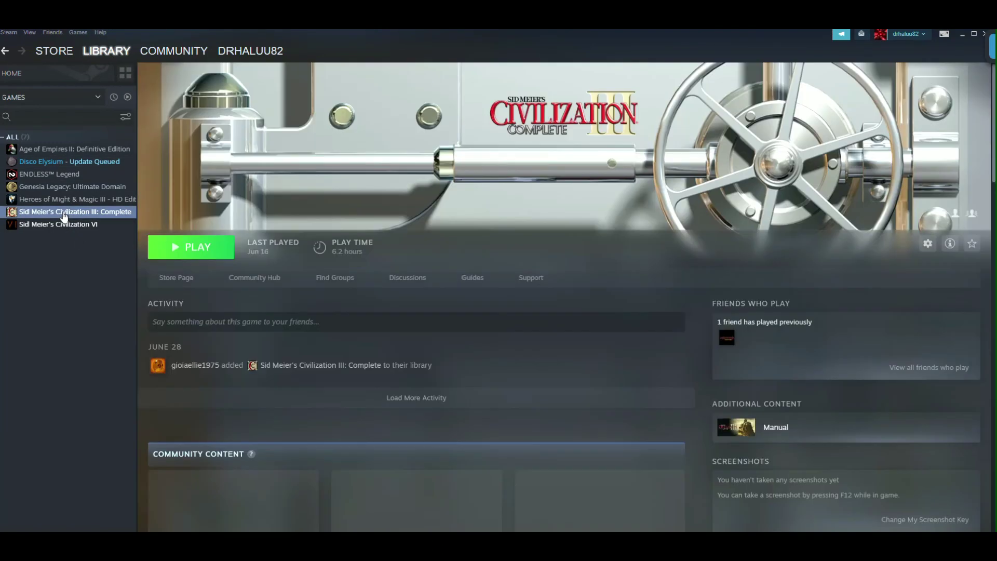
left_click(194, 252)
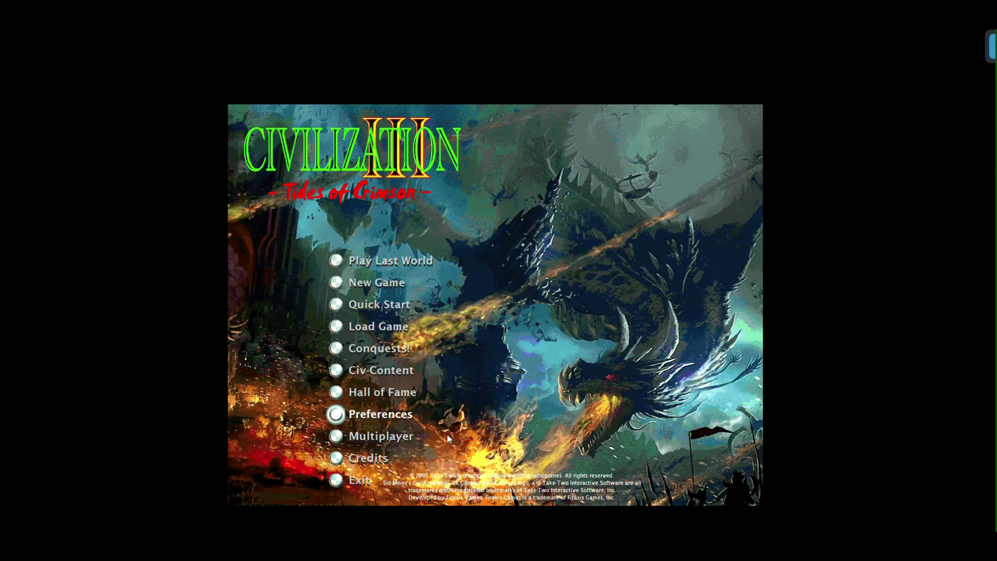
Step: Load the TIDES OF CRIMSON_v_2_91.biq scenario from the game's Civ-Content list
left_click(385, 371)
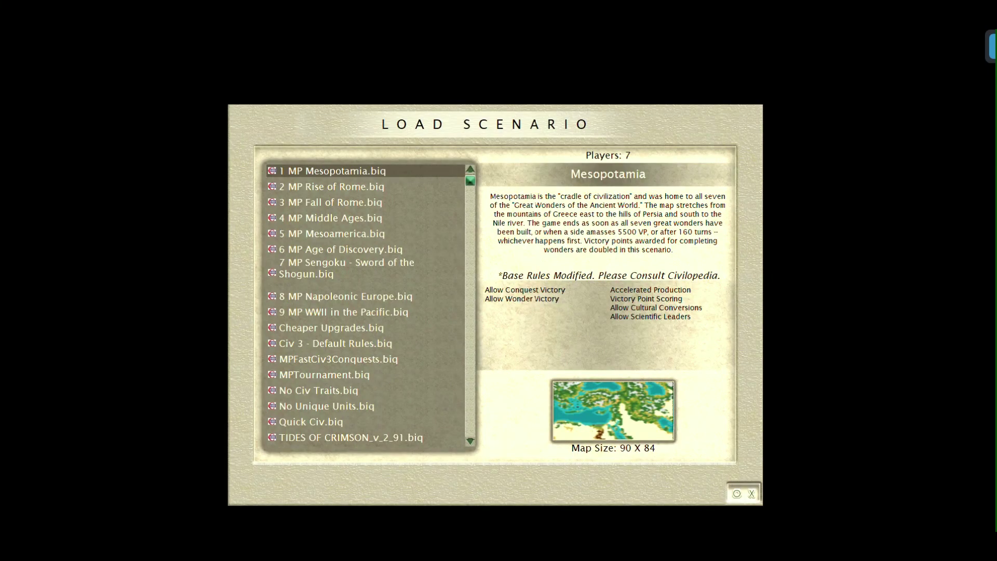
scroll(416, 307, "down", 2)
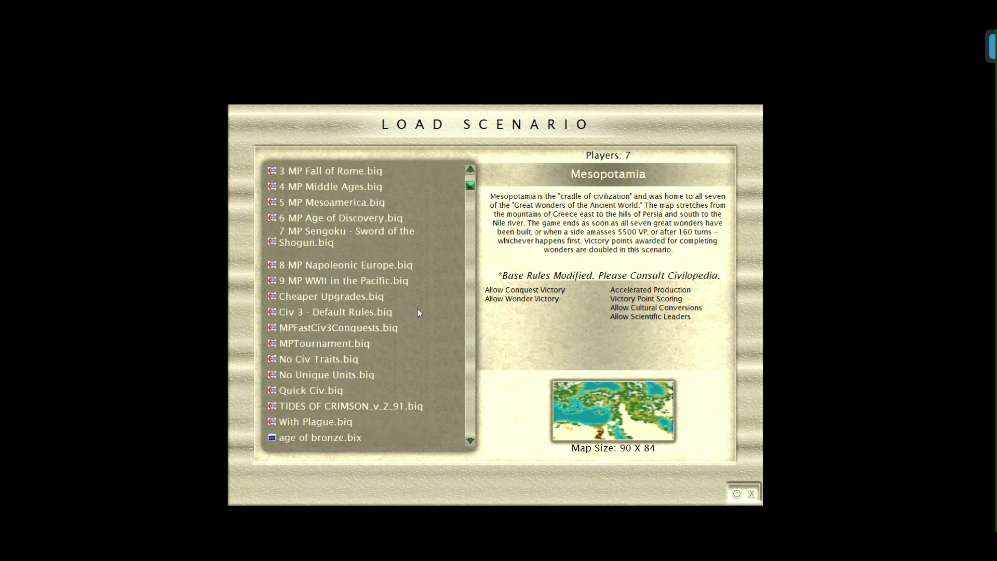
scroll(418, 313, "down", 3)
scroll(419, 312, "down", 2)
left_click(418, 311)
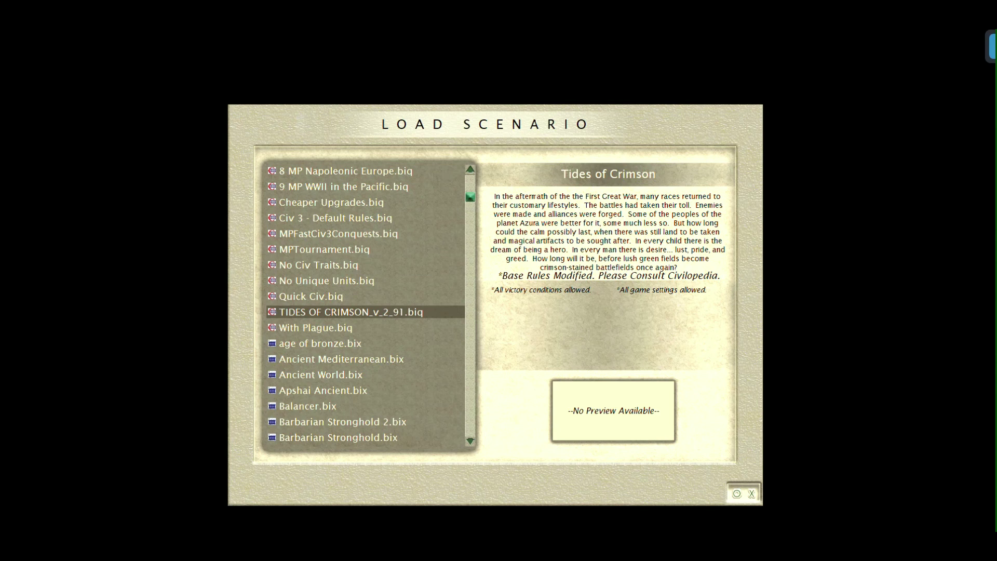
double_click(385, 312)
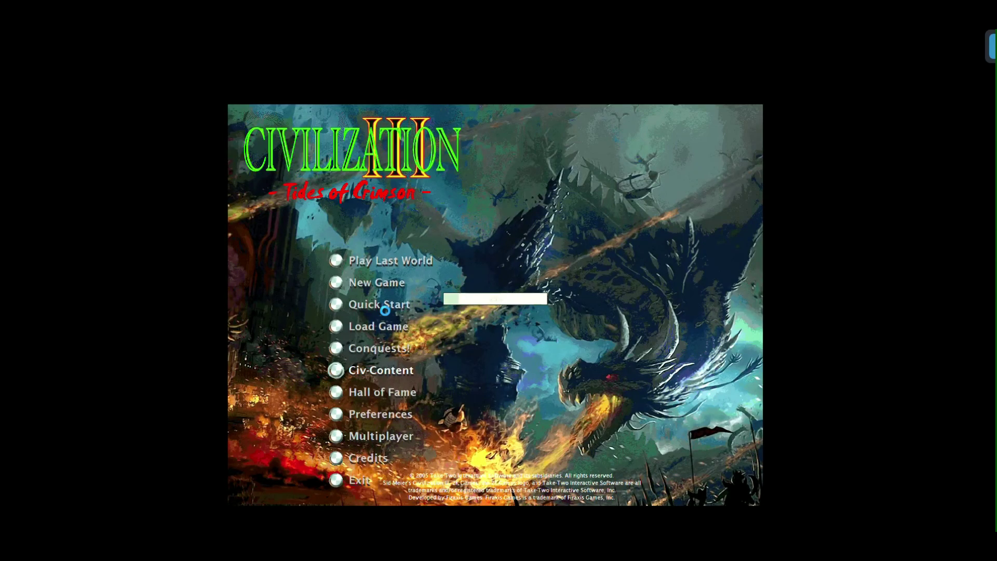